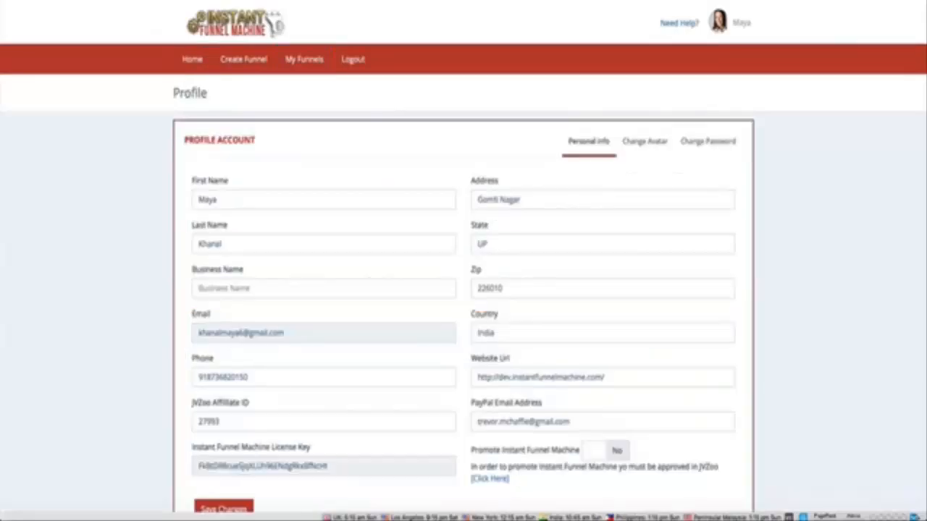
# Step: Review the personal info in the account profile and open the avatar settings
pyautogui.scroll(-2, 130, 108)
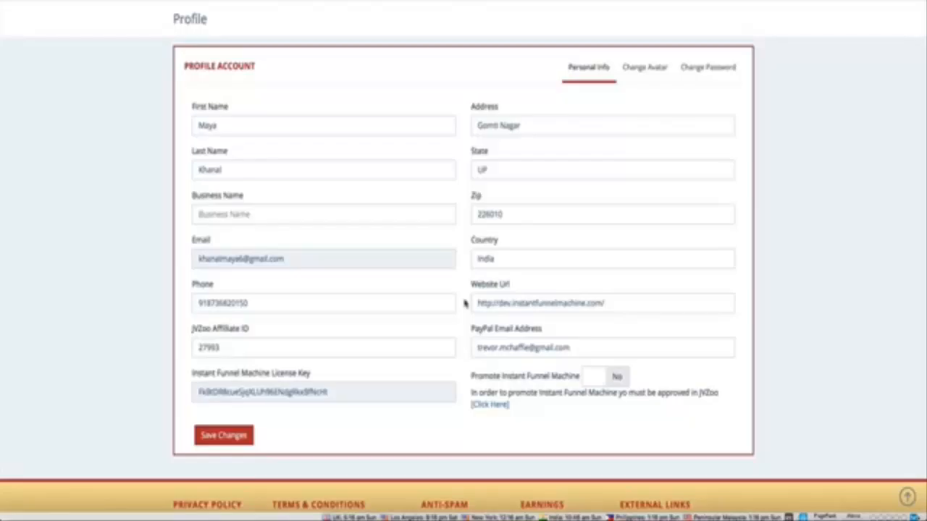
pyautogui.click(644, 68)
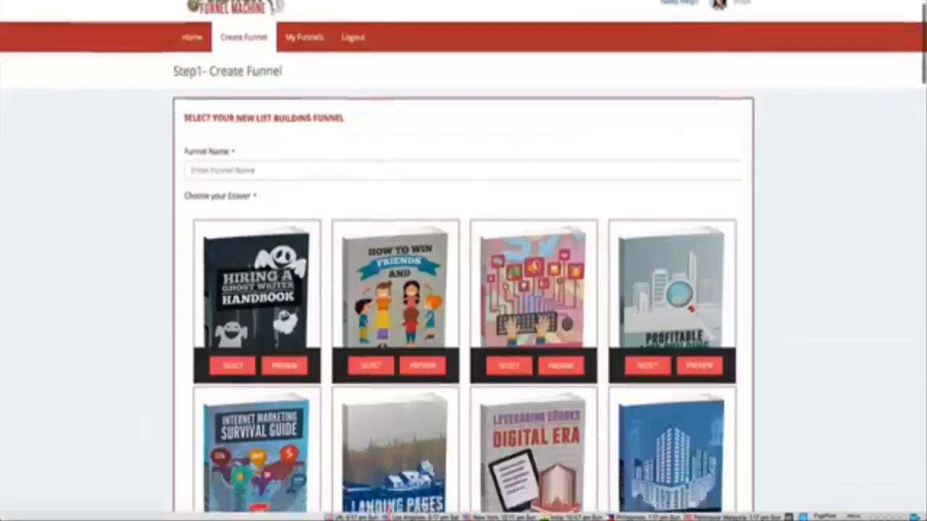
# Step: Start a new list building funnel and name it Test One
pyautogui.scroll(-2, 88, 27)
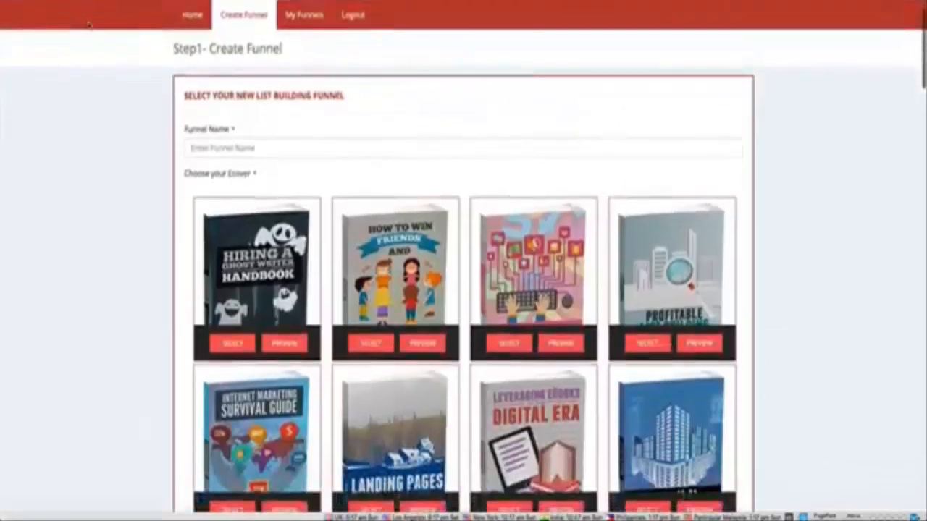
pyautogui.scroll(-1, 88, 27)
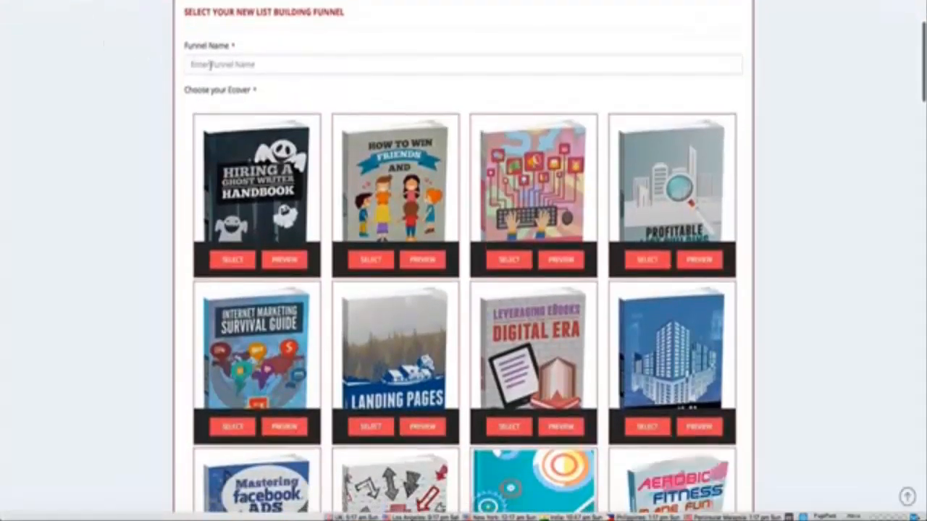
pyautogui.click(211, 65)
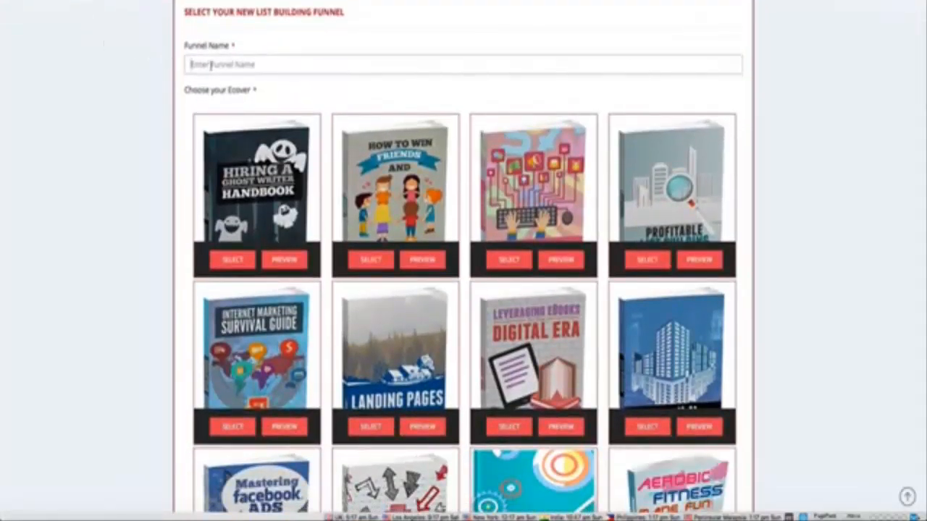
pyautogui.write('Test One')
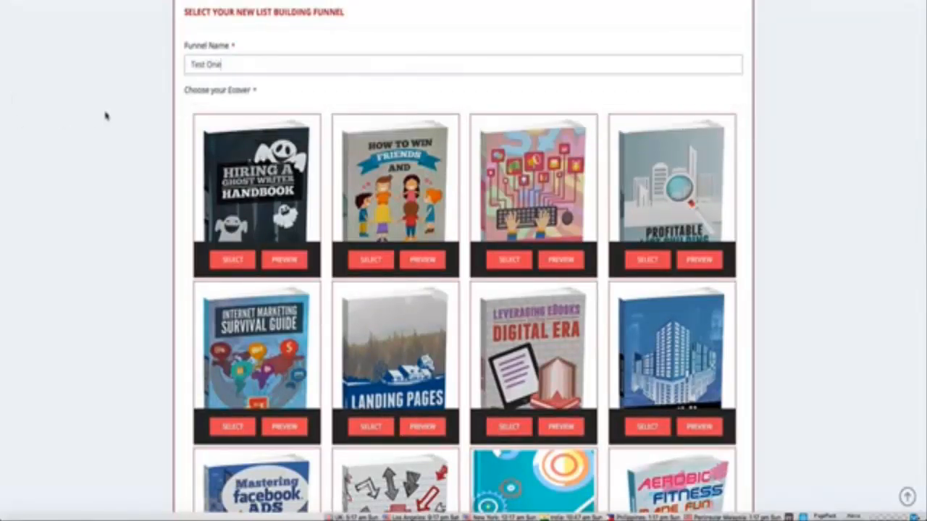
# Step: Select the Email Marketing Unleashed ecover for the funnel
pyautogui.scroll(-5, 109, 116)
pyautogui.scroll(-2, 124, 109)
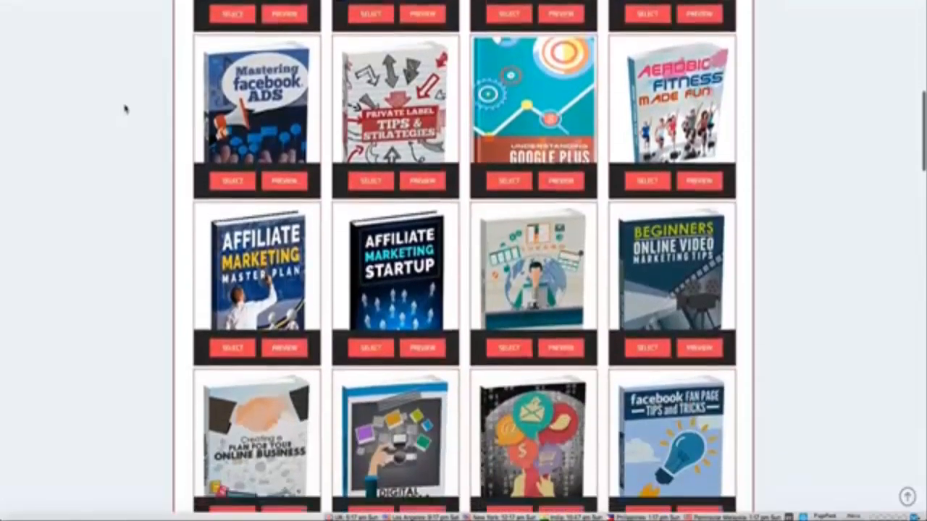
pyautogui.scroll(-1, 125, 109)
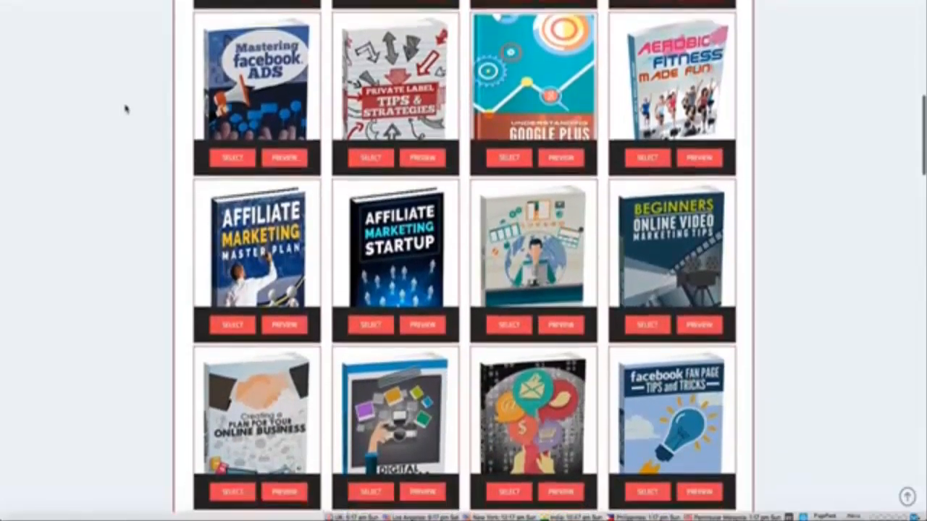
pyautogui.scroll(3, 124, 109)
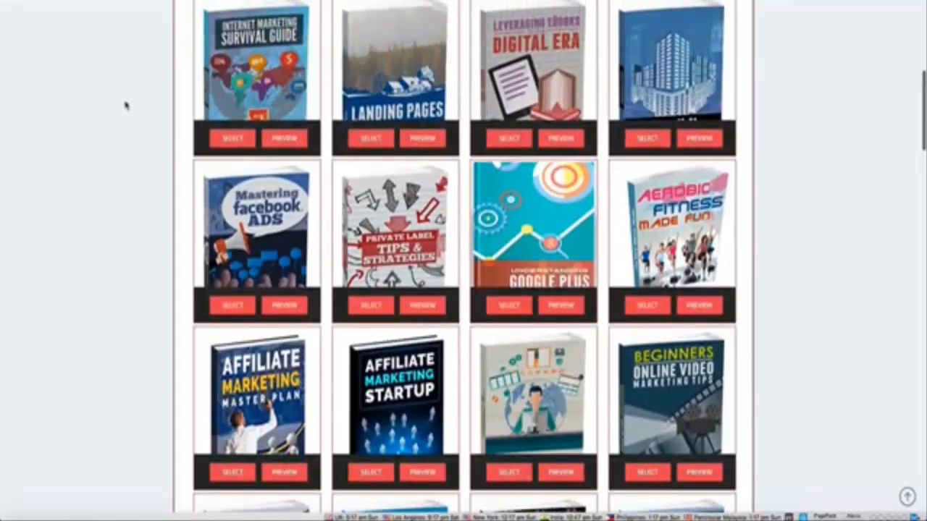
pyautogui.scroll(-1, 124, 107)
pyautogui.scroll(-6, 124, 107)
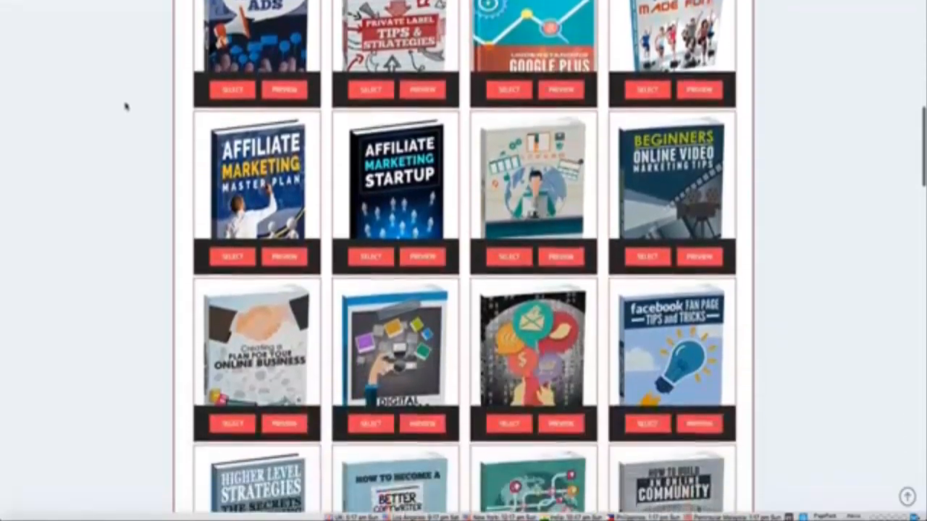
pyautogui.scroll(-10, 124, 107)
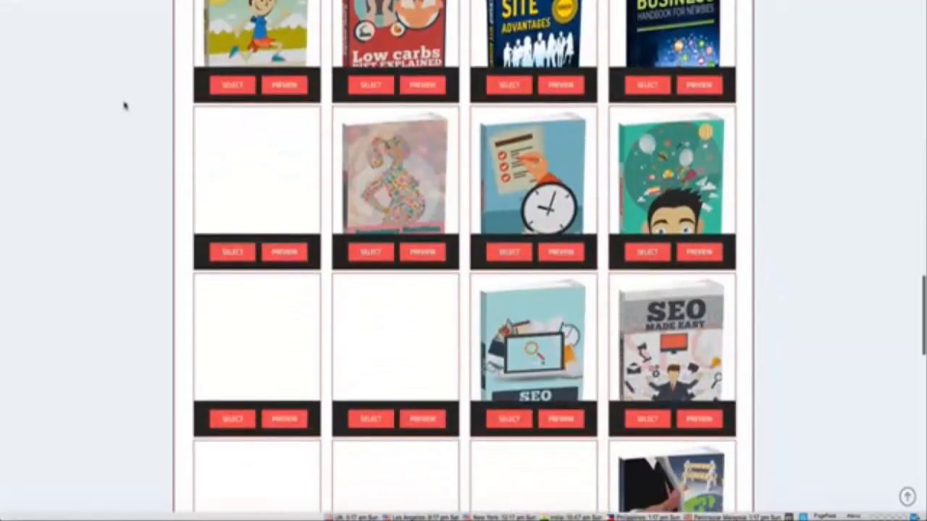
pyautogui.scroll(-6, 124, 105)
pyautogui.scroll(-6, 122, 103)
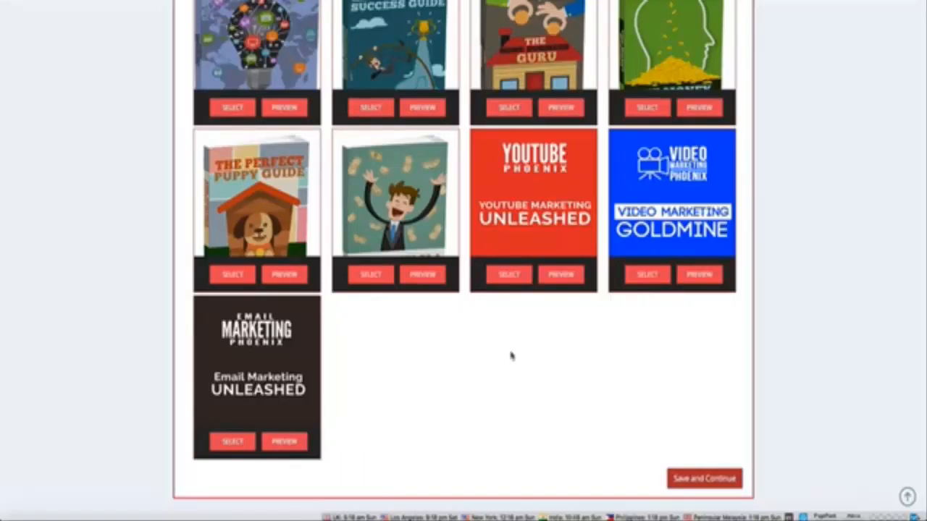
pyautogui.click(231, 443)
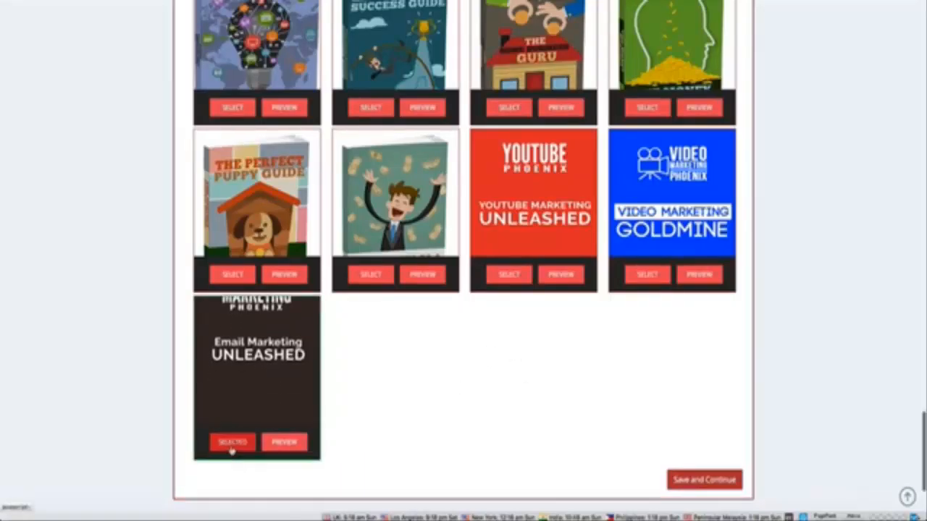
# Step: Preview the selected ecover at full size, close the preview and save the ecover choice to continue
pyautogui.click(281, 442)
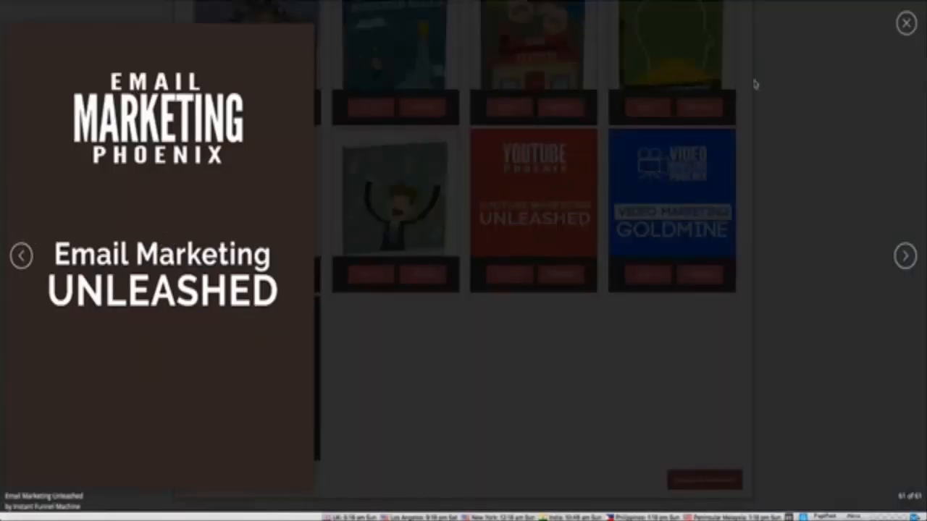
pyautogui.click(905, 23)
pyautogui.click(680, 475)
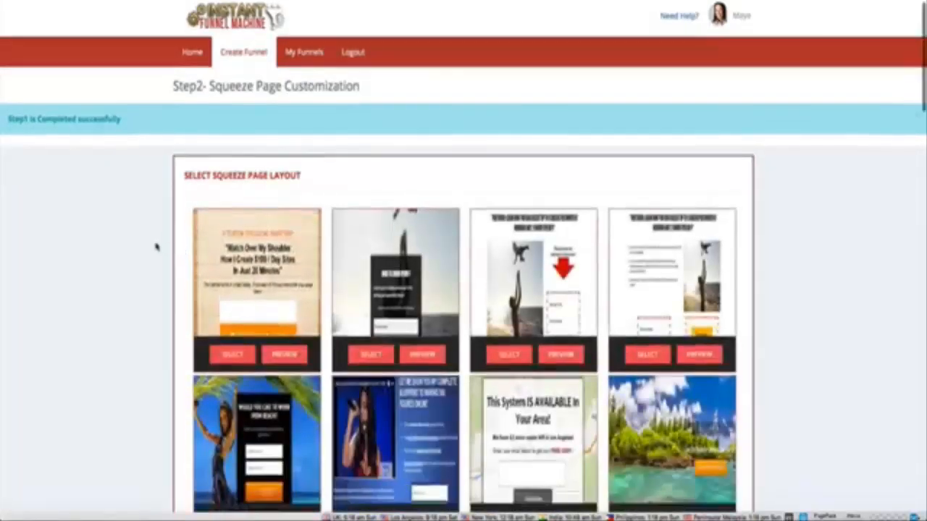
# Step: Select the Email Marketing Unleashed free special report layout for the squeeze page
pyautogui.scroll(-5, 155, 247)
pyautogui.scroll(-7, 156, 246)
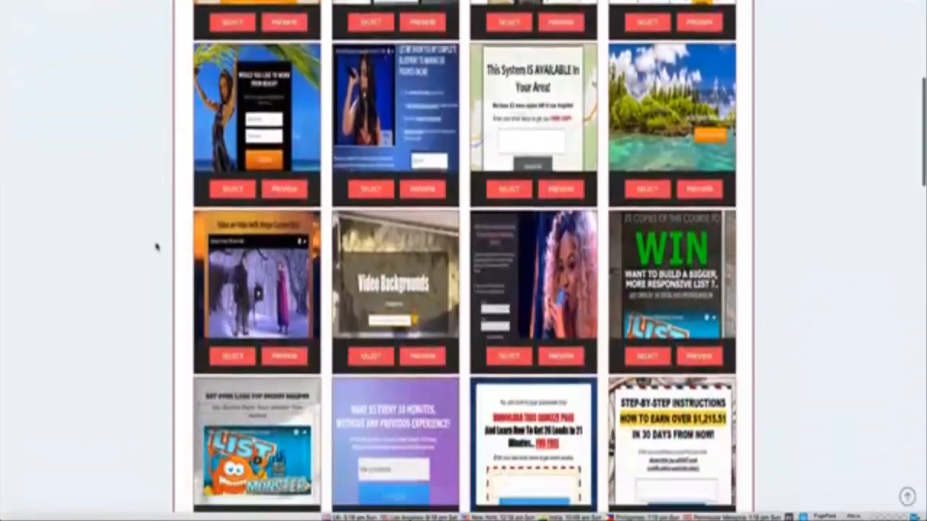
pyautogui.scroll(-6, 156, 247)
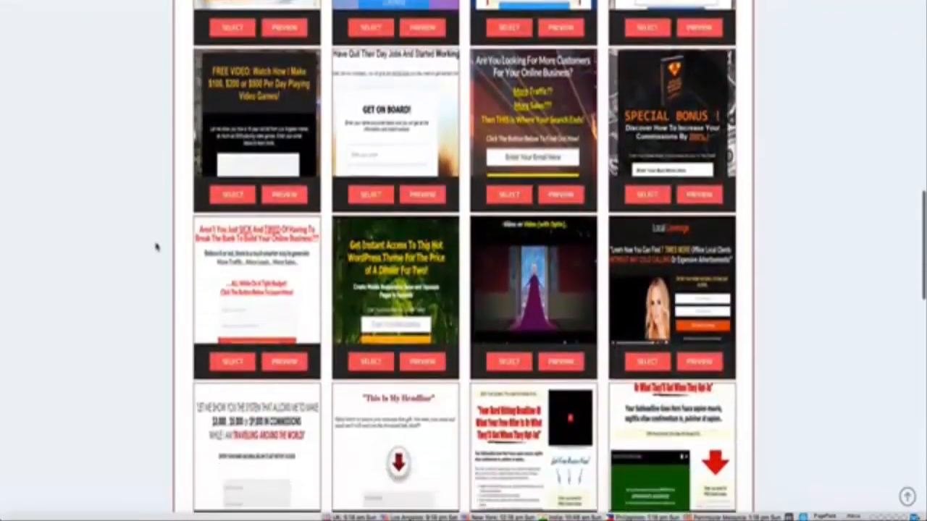
pyautogui.scroll(-3, 155, 247)
pyautogui.scroll(-7, 156, 247)
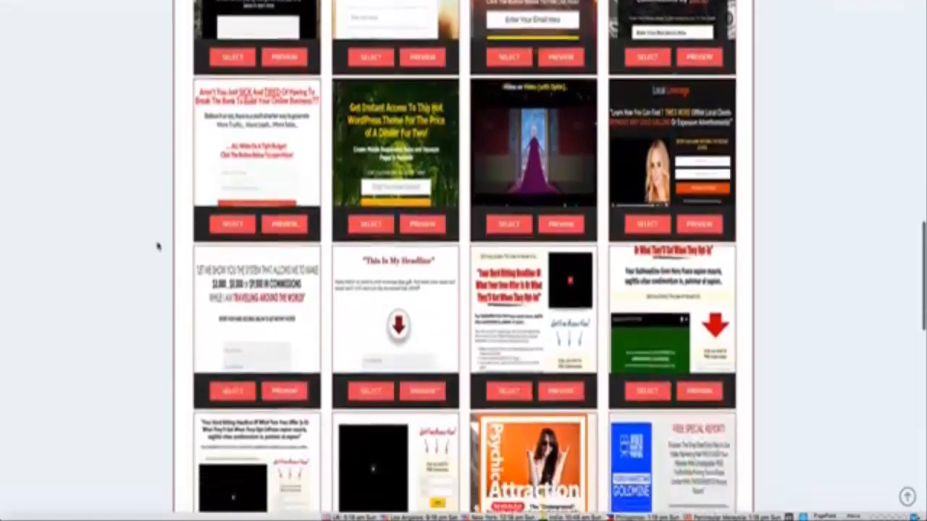
pyautogui.scroll(-3, 157, 246)
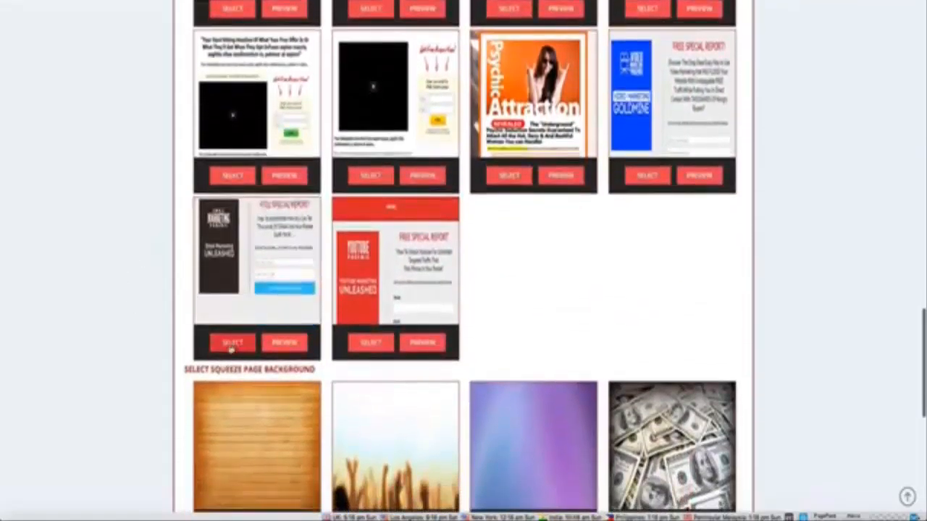
pyautogui.click(232, 345)
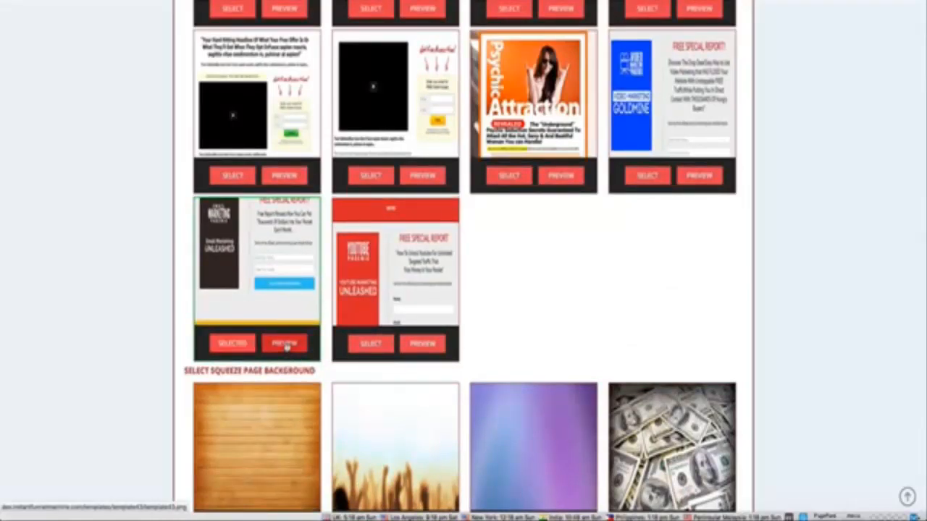
# Step: Preview the selected squeeze page layout and save the customization without choosing a background
pyautogui.click(285, 345)
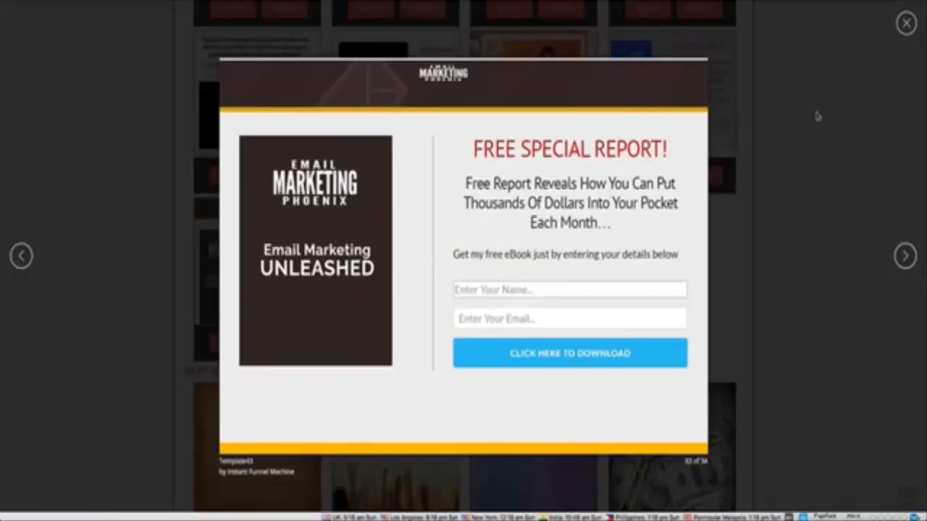
pyautogui.click(905, 23)
pyautogui.scroll(-3, 374, 229)
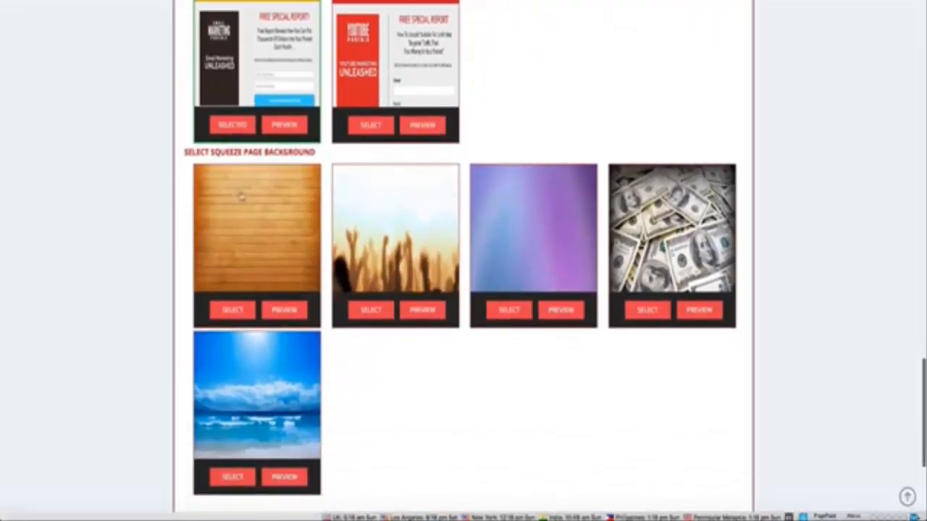
pyautogui.scroll(-1, 372, 300)
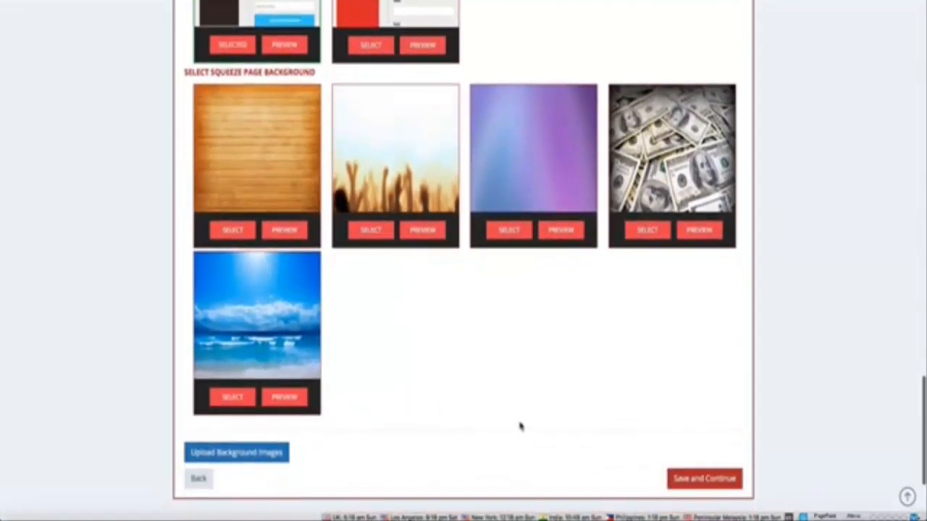
pyautogui.scroll(-1, 518, 427)
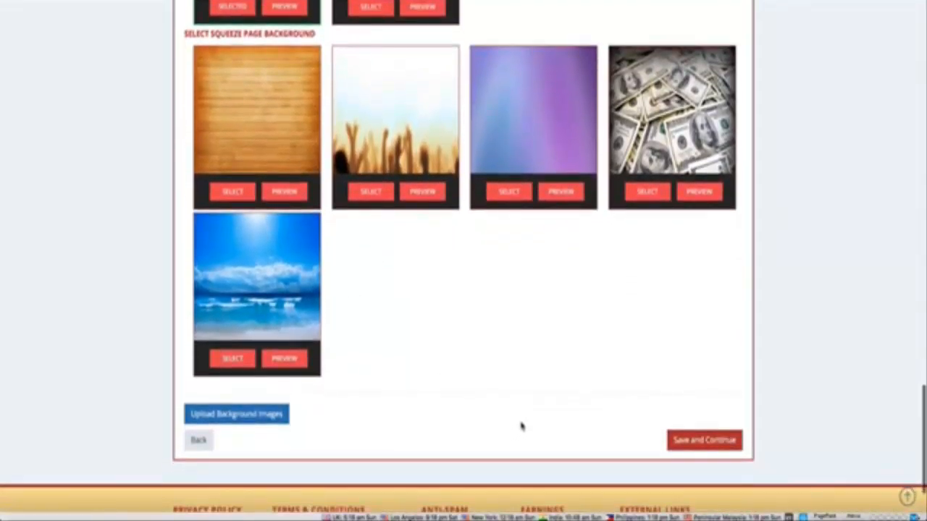
pyautogui.click(684, 447)
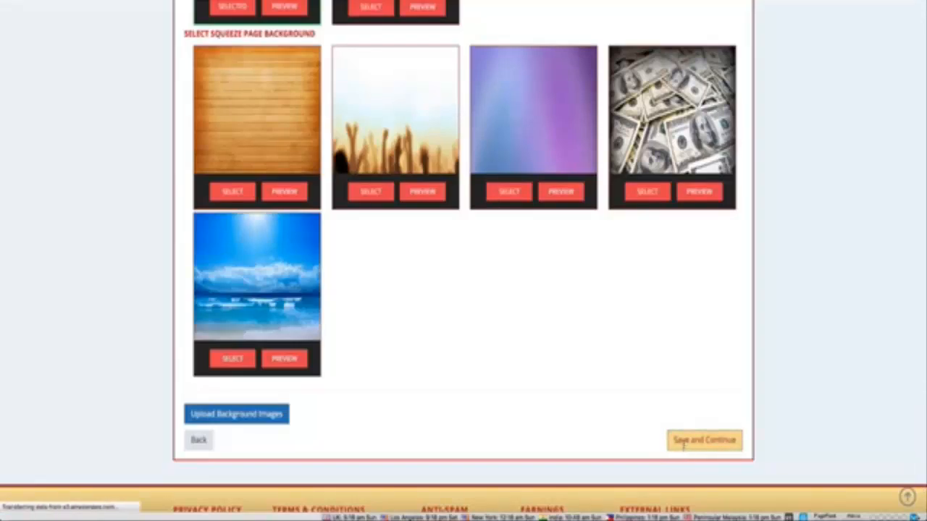
# Step: Replace the words FREE SPECIAL REPORT in the squeeze page's pre-headline with "Test Information"
pyautogui.scroll(-1, 272, 270)
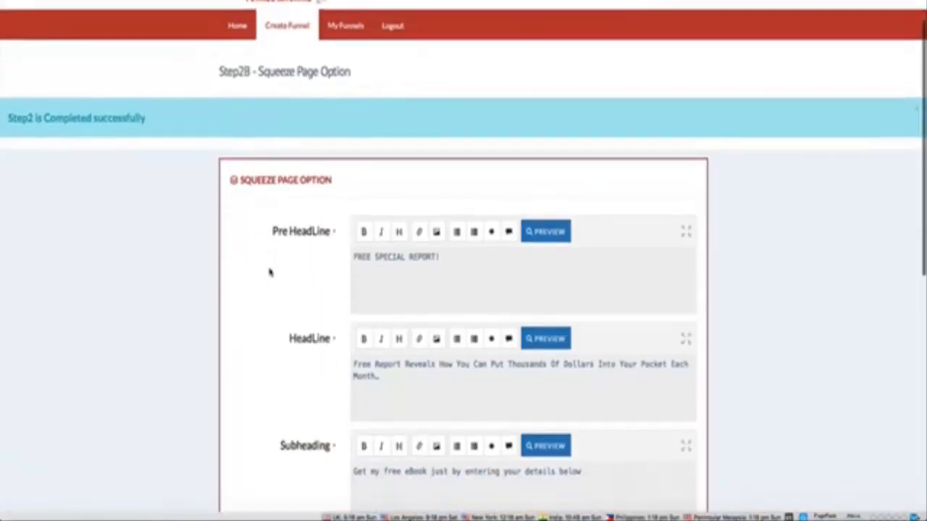
pyautogui.scroll(-4, 268, 271)
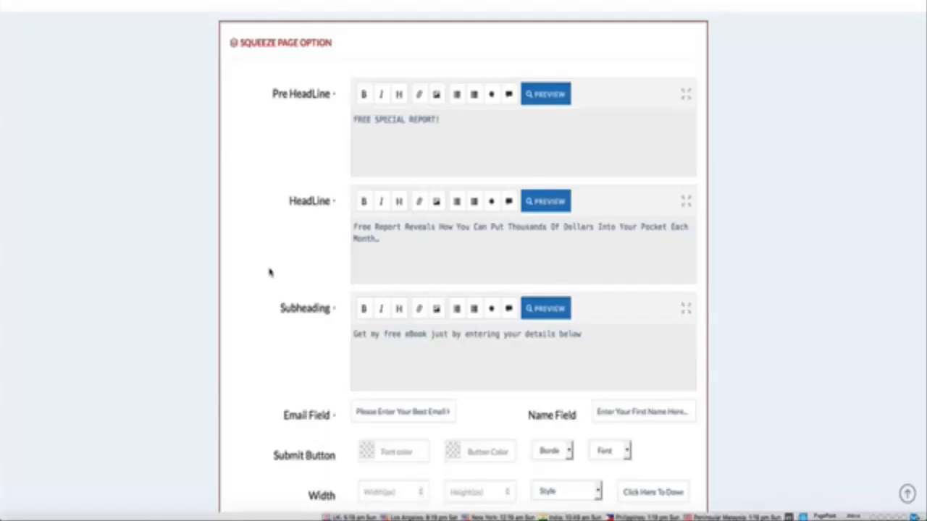
pyautogui.moveTo(436, 119); pyautogui.dragTo(342, 117)
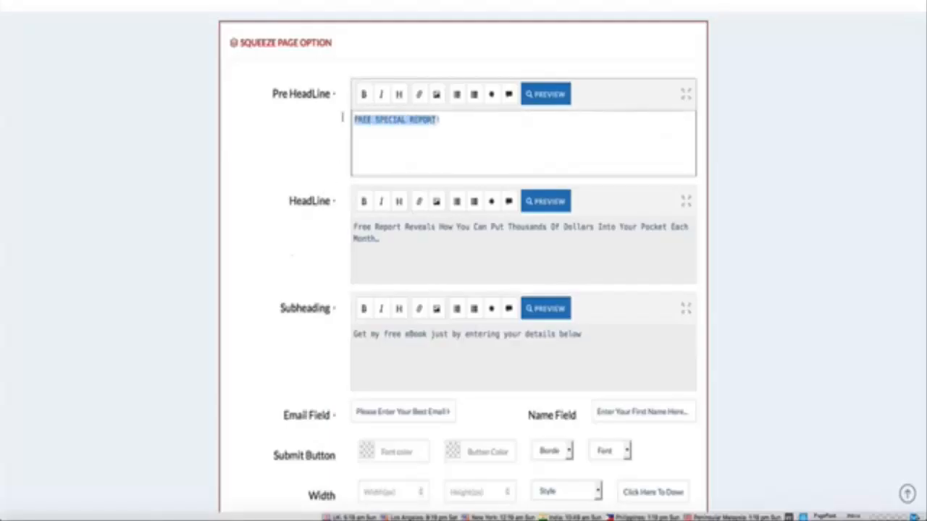
pyautogui.write('Test')
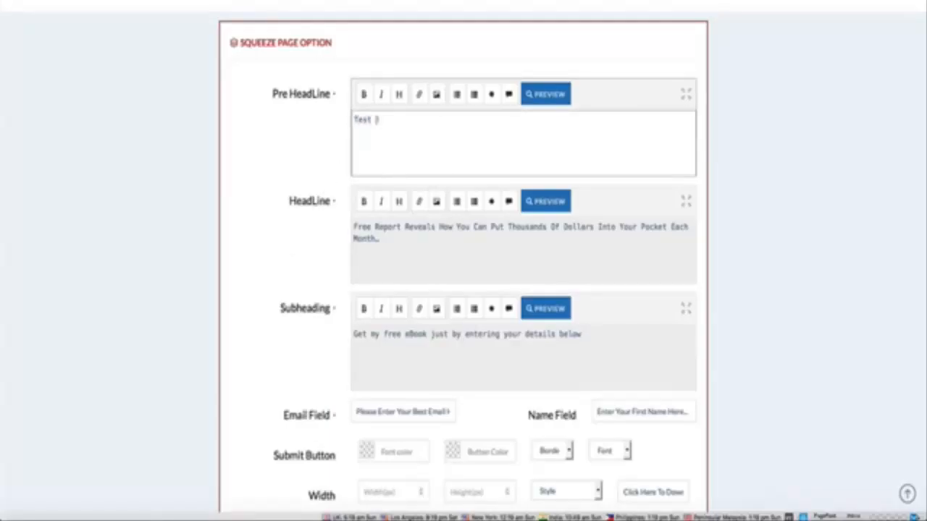
pyautogui.write(' Information')
# Step: Examine the email and name field prompts and the submit button options of the squeeze page
pyautogui.scroll(-1, 285, 147)
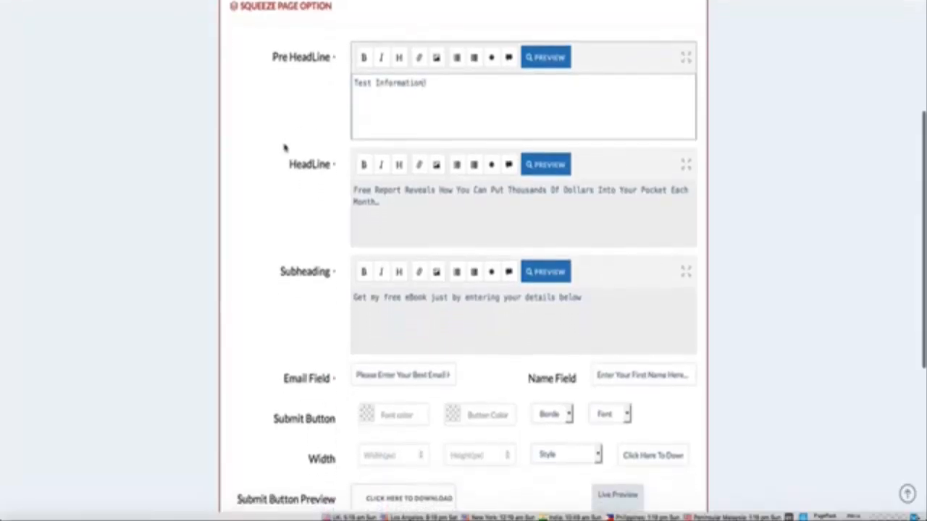
pyautogui.scroll(-3, 284, 147)
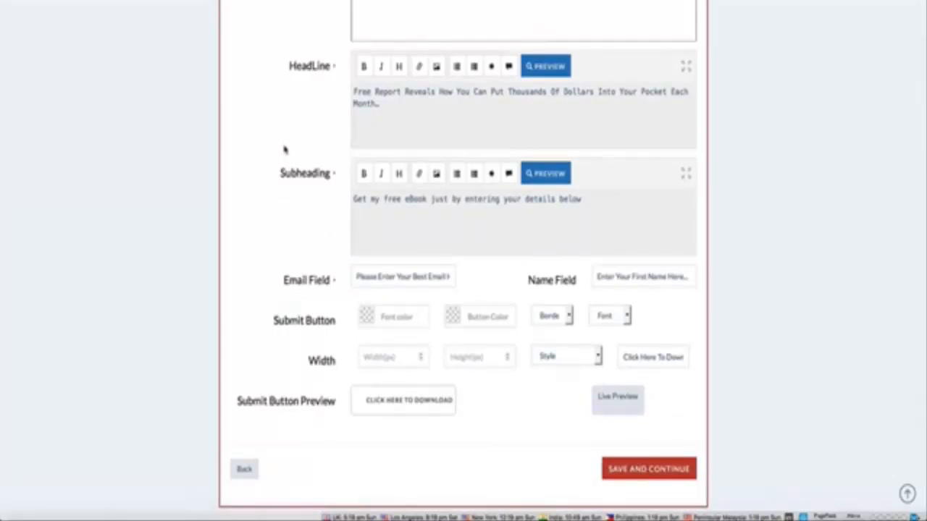
pyautogui.scroll(-1, 283, 155)
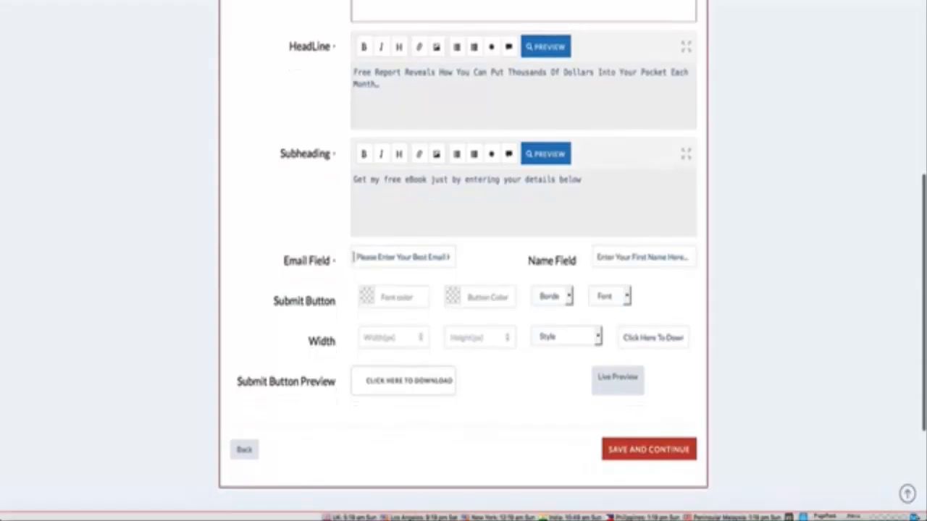
pyautogui.moveTo(353, 257); pyautogui.dragTo(466, 256)
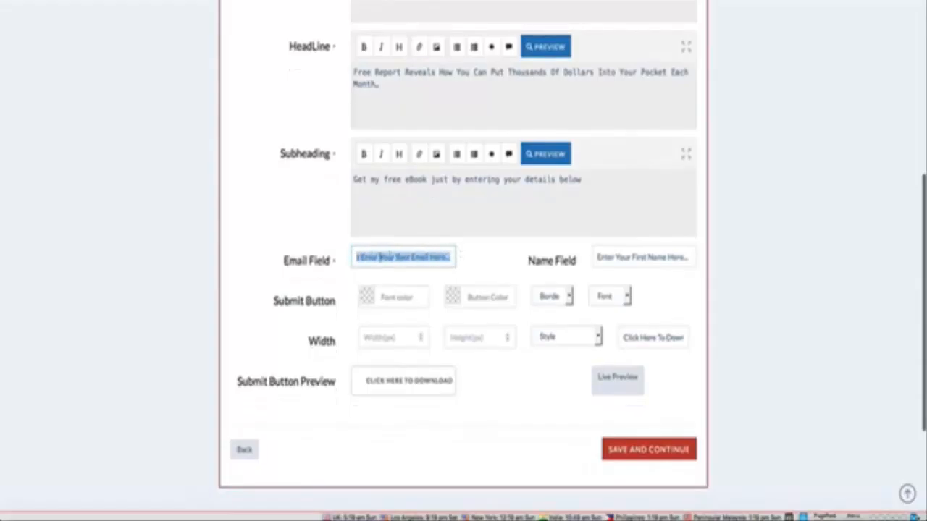
pyautogui.moveTo(601, 257); pyautogui.dragTo(706, 259)
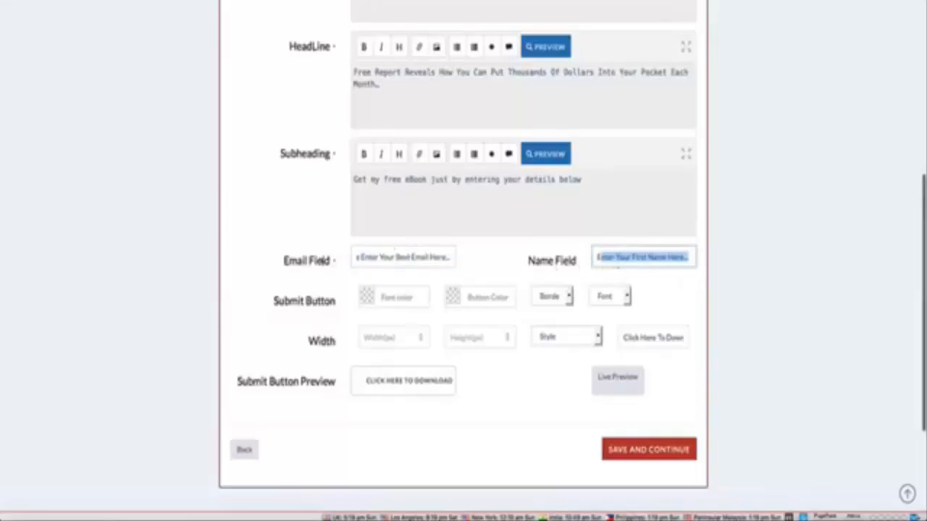
pyautogui.scroll(-1, 319, 260)
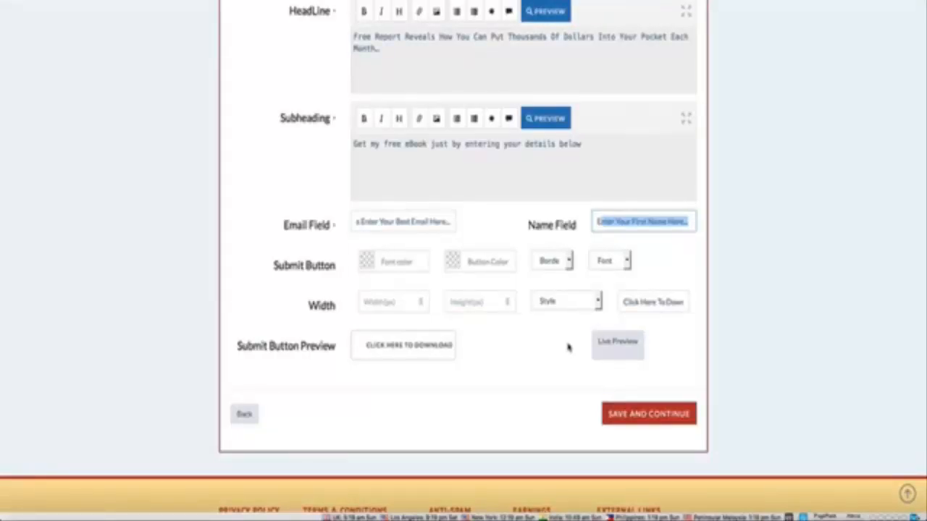
# Step: Check the squeeze page in a live preview and save it to continue to the auto-responder integration
pyautogui.click(606, 343)
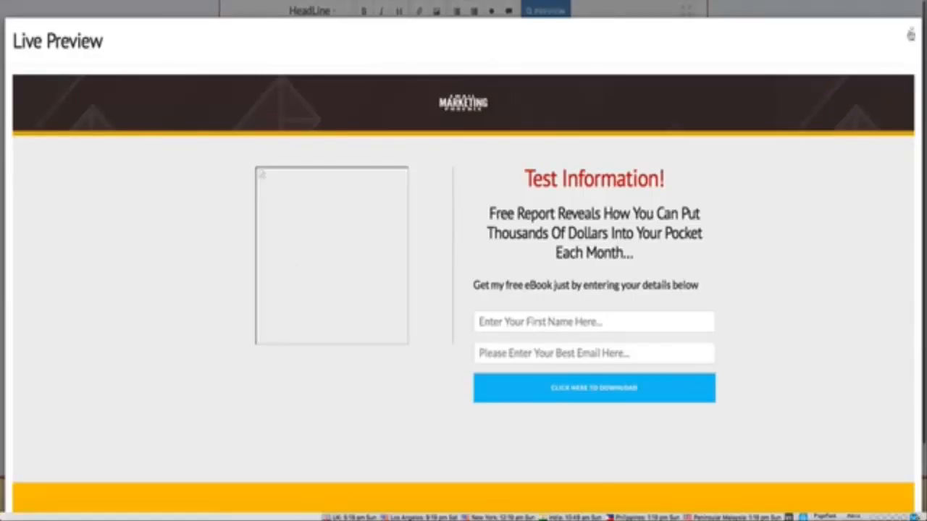
pyautogui.click(911, 30)
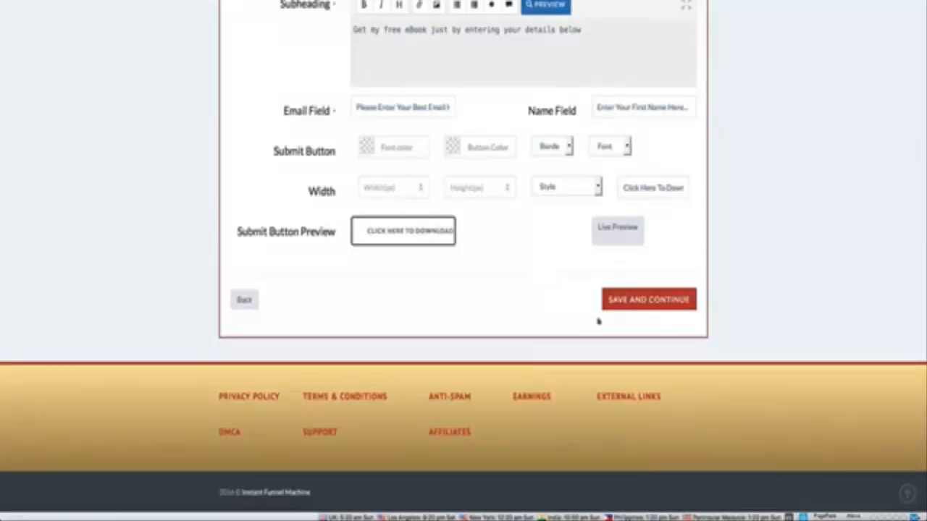
pyautogui.click(640, 303)
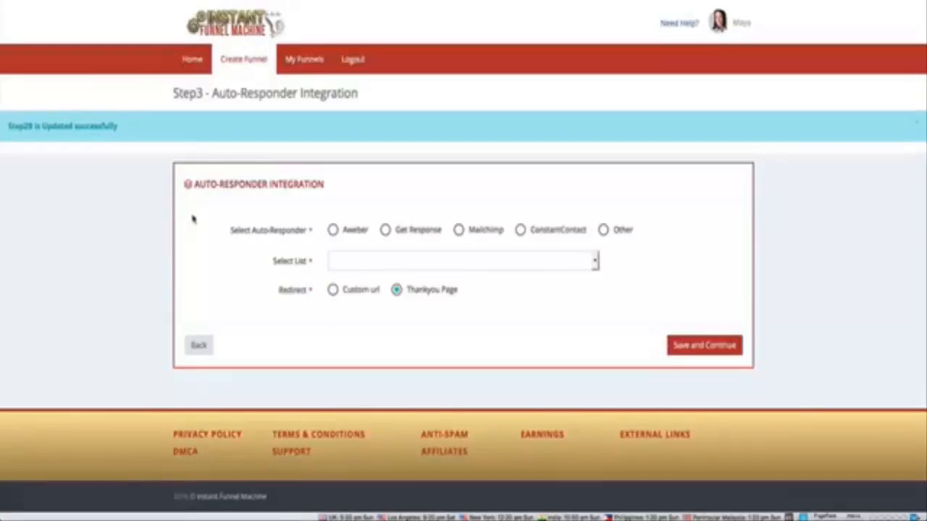
# Step: Connect Get Response as the auto-responder by entering its API key, and select the instant_funnel_machine list
pyautogui.click(386, 230)
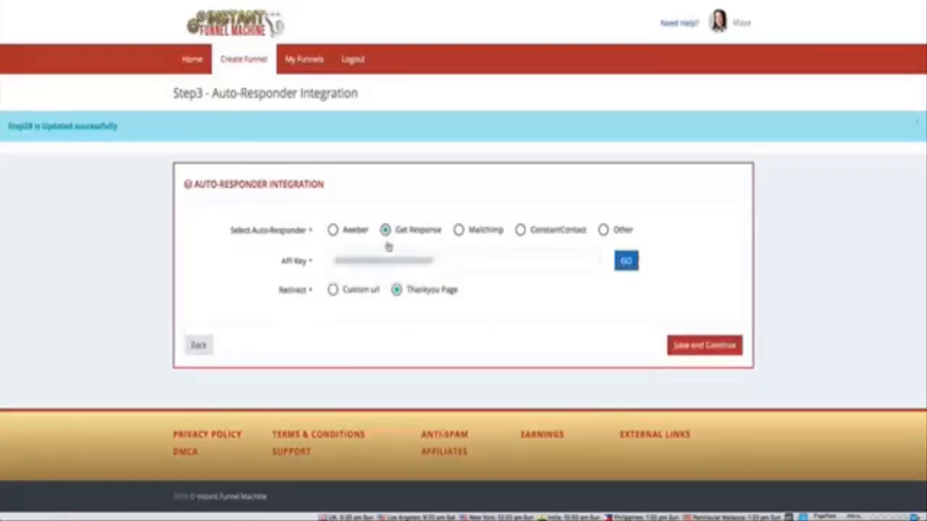
pyautogui.doubleClick(387, 259)
pyautogui.press('BackSpace')
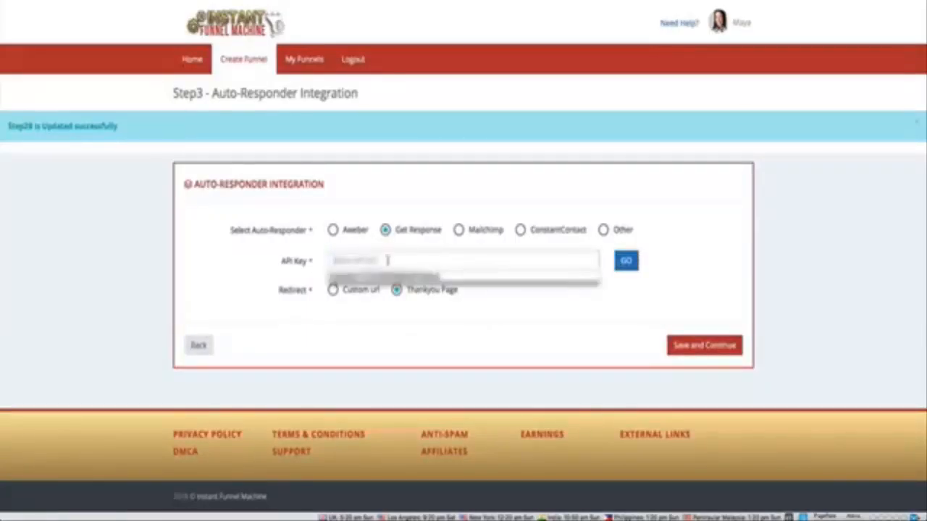
pyautogui.click(387, 276)
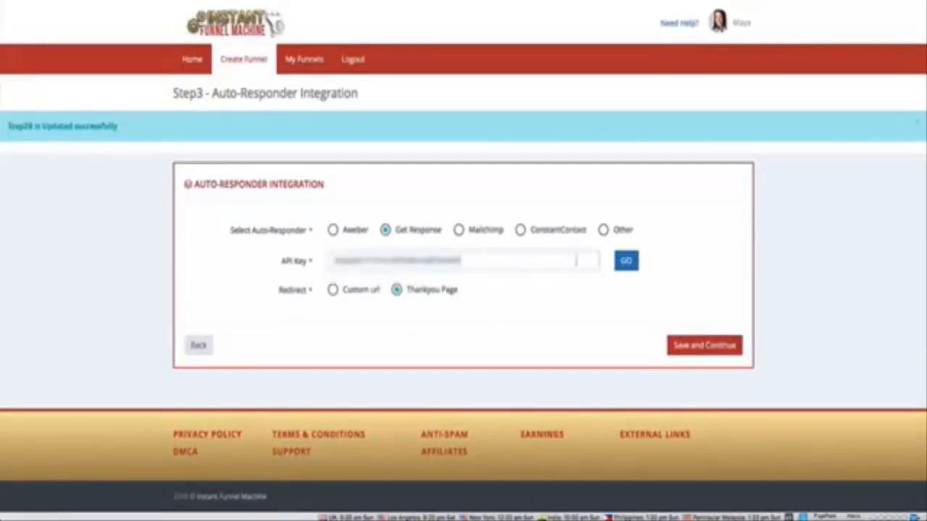
pyautogui.click(621, 262)
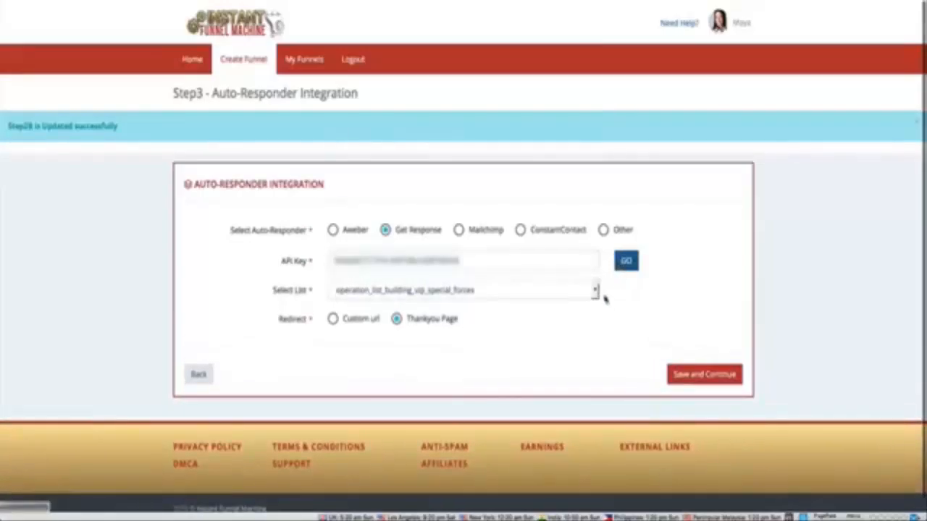
pyautogui.click(595, 290)
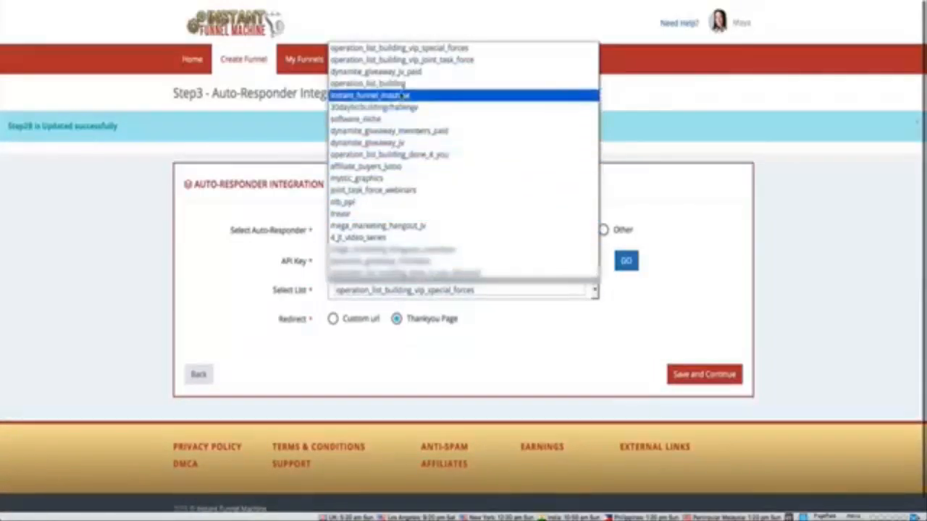
pyautogui.click(401, 102)
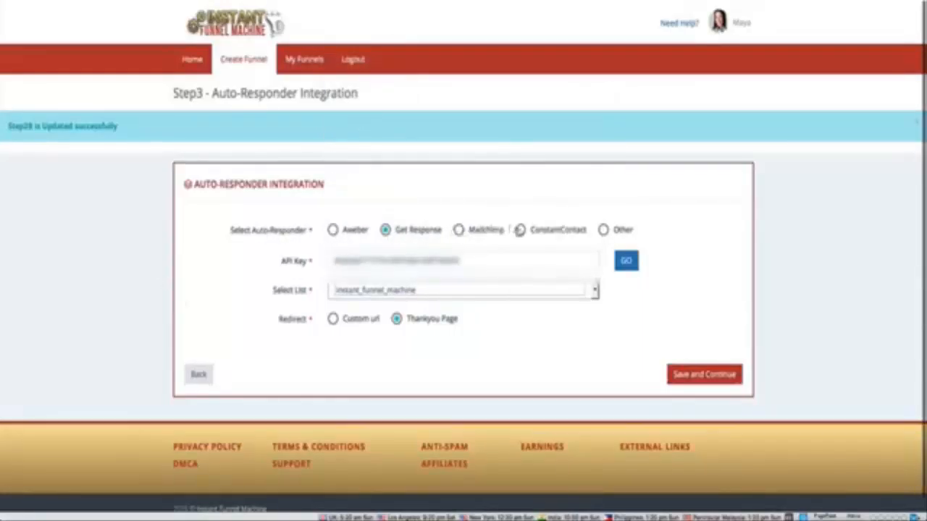
# Step: Examine the HTML code option for other auto-responders, and return to Get Response with its lists reloaded
pyautogui.click(603, 230)
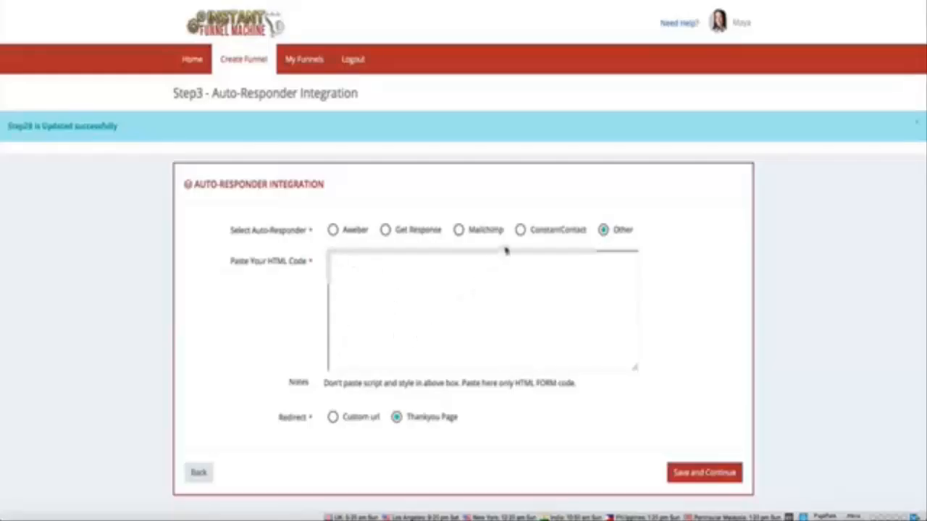
pyautogui.click(386, 230)
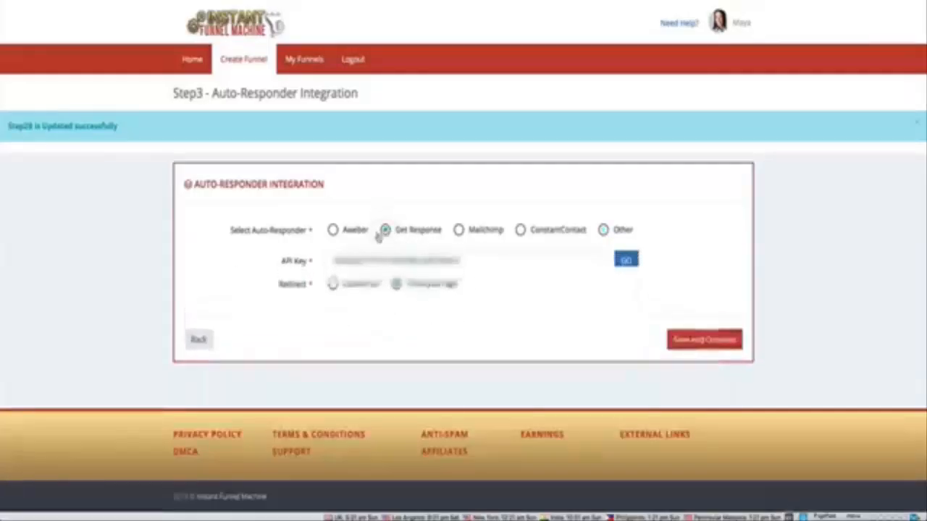
pyautogui.click(626, 262)
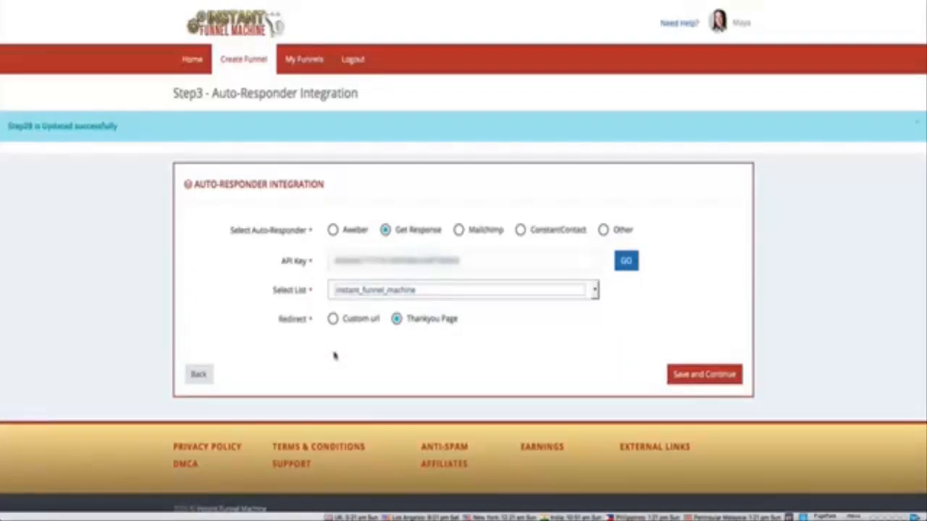
# Step: Check the custom URL redirect option, set the redirect back to Thankyou Page and save the auto-responder integration
pyautogui.click(333, 319)
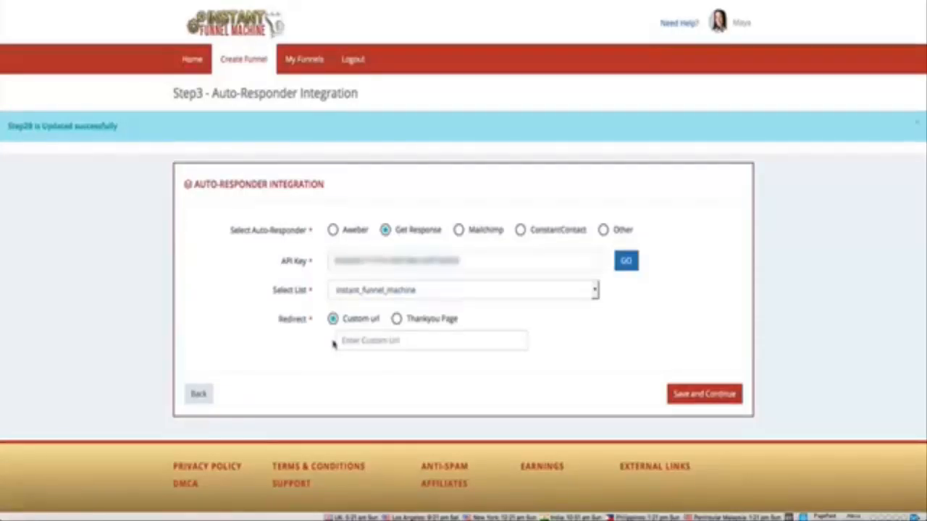
pyautogui.click(396, 319)
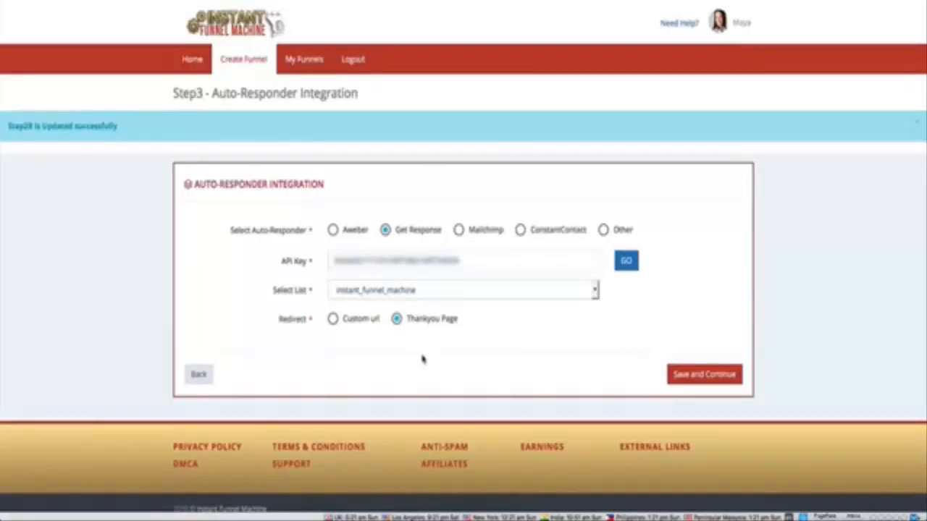
pyautogui.click(719, 382)
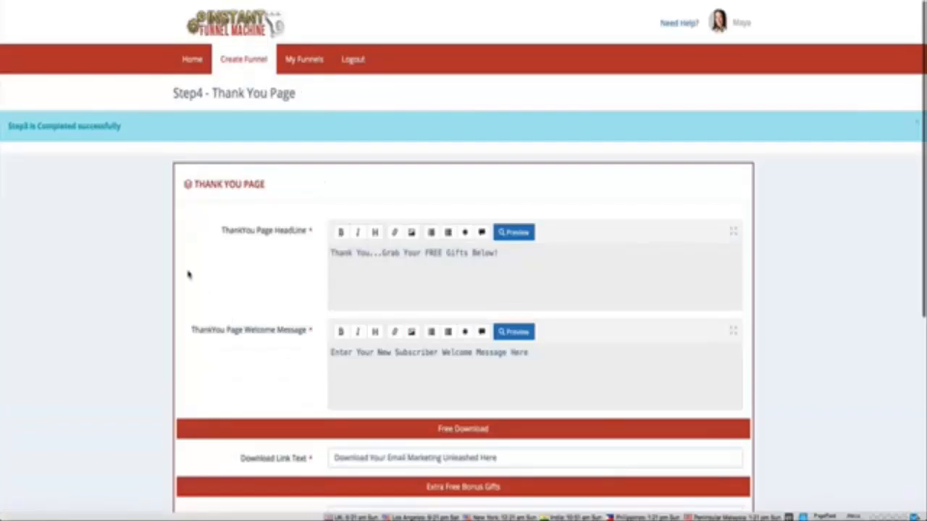
# Step: Examine the thank you page's headline, welcome message and free download link text
pyautogui.scroll(-3, 186, 269)
pyautogui.scroll(-2, 185, 265)
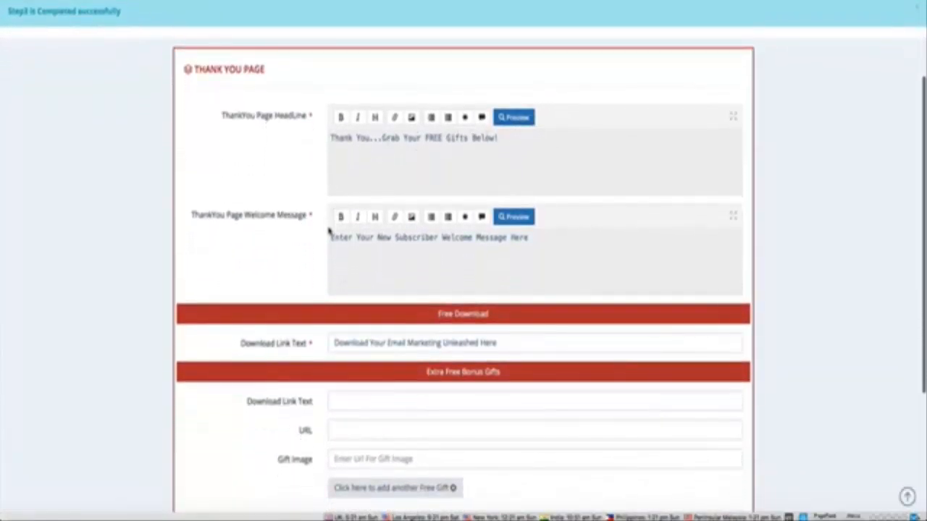
pyautogui.moveTo(332, 237); pyautogui.dragTo(541, 245)
pyautogui.scroll(-5, 208, 209)
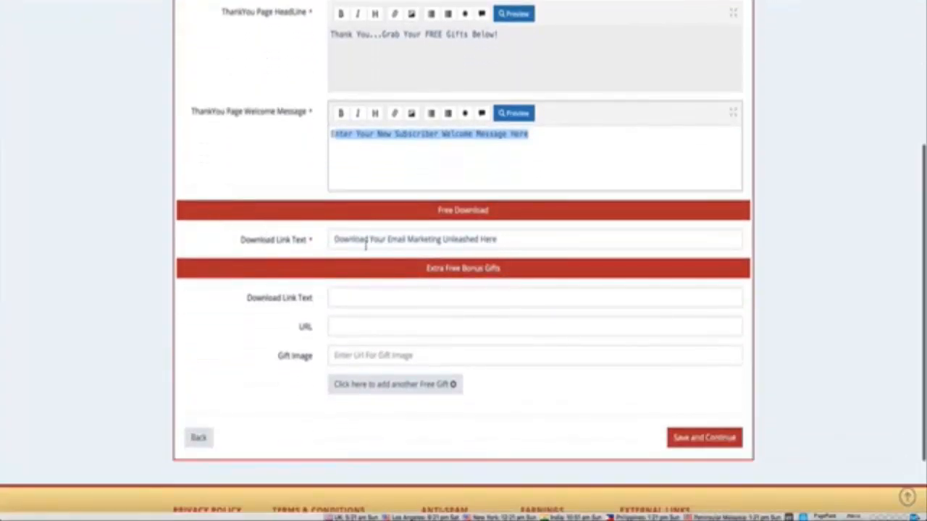
pyautogui.moveTo(389, 239); pyautogui.dragTo(478, 239)
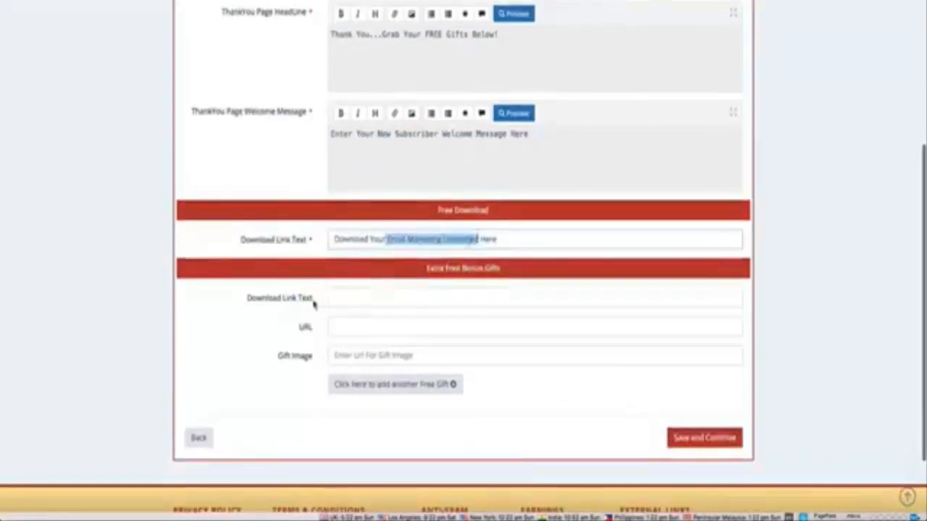
# Step: Set the extra free bonus gift's download link text to "Free Bonus Gift Here"
pyautogui.click(349, 302)
pyautogui.scroll(-1, 349, 301)
pyautogui.click(349, 301)
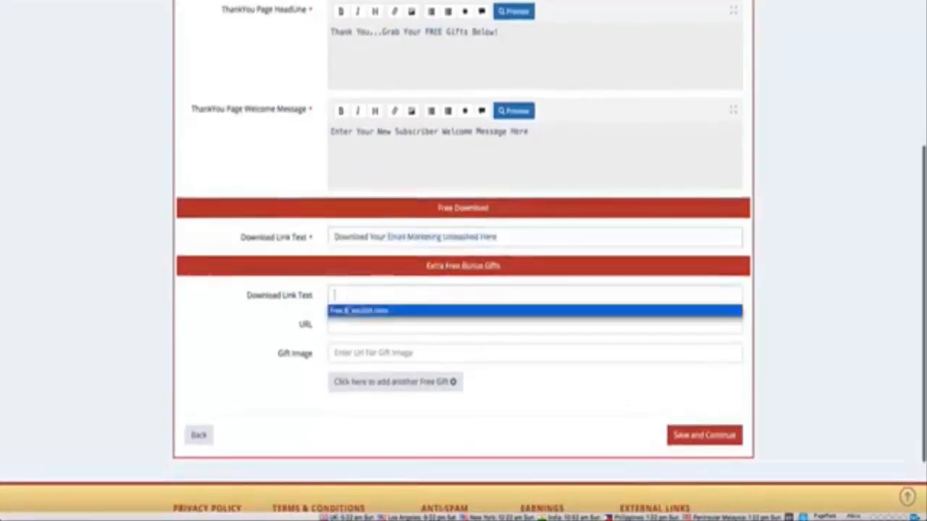
pyautogui.click(351, 310)
pyautogui.click(355, 294)
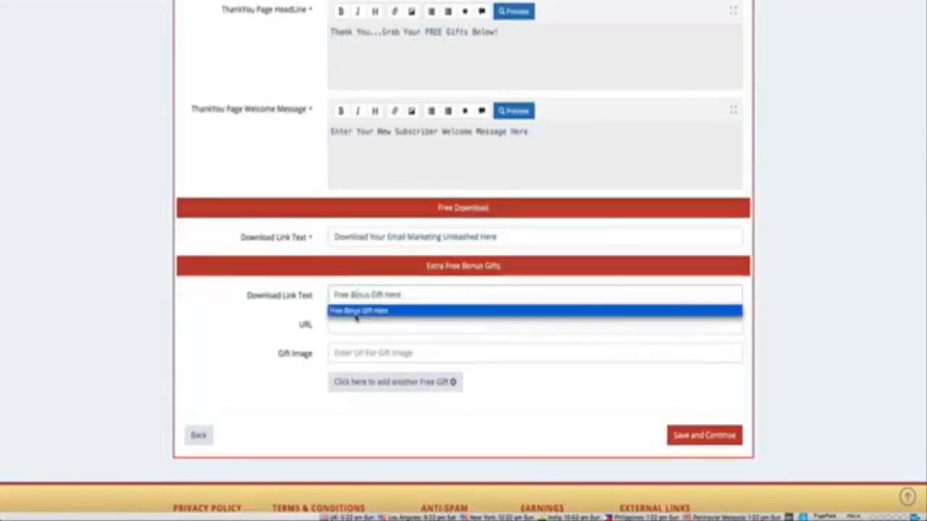
pyautogui.click(355, 314)
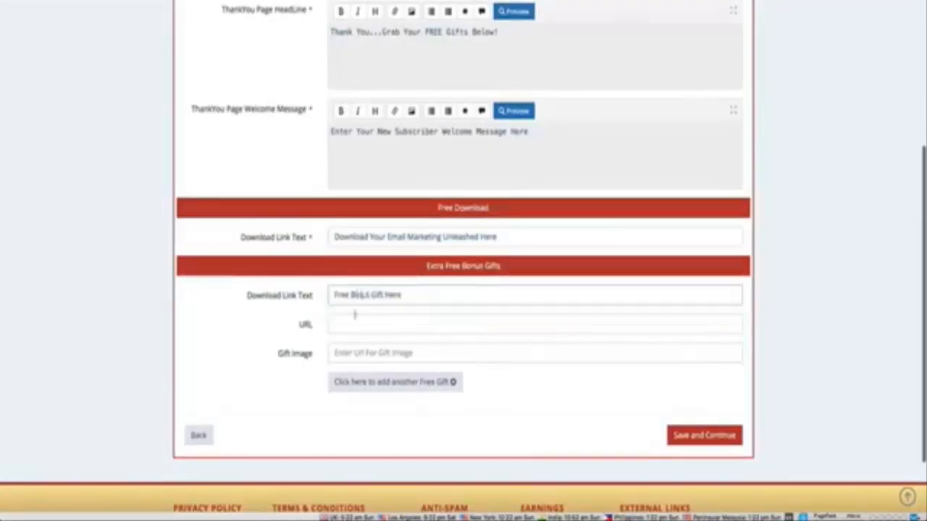
pyautogui.press('BackSpace')
pyautogui.press('BackSpace')
pyautogui.write('on')
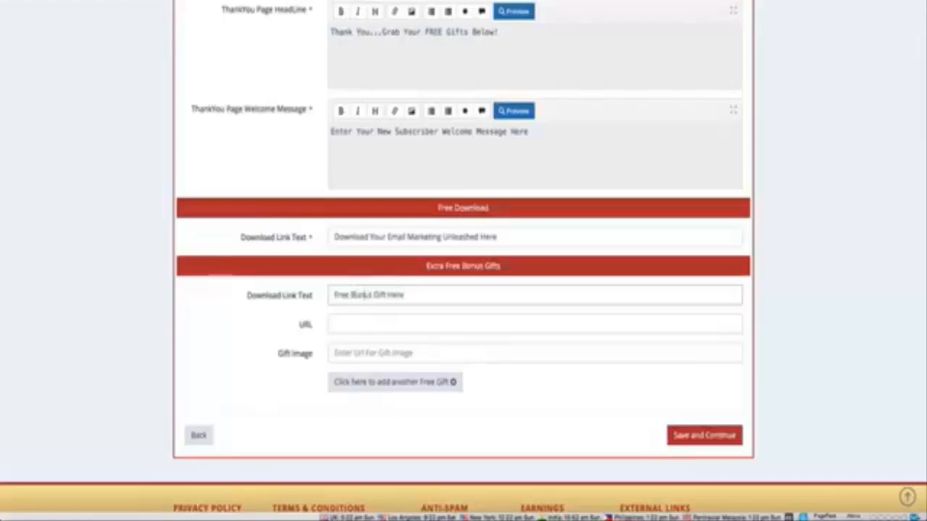
pyautogui.click(349, 342)
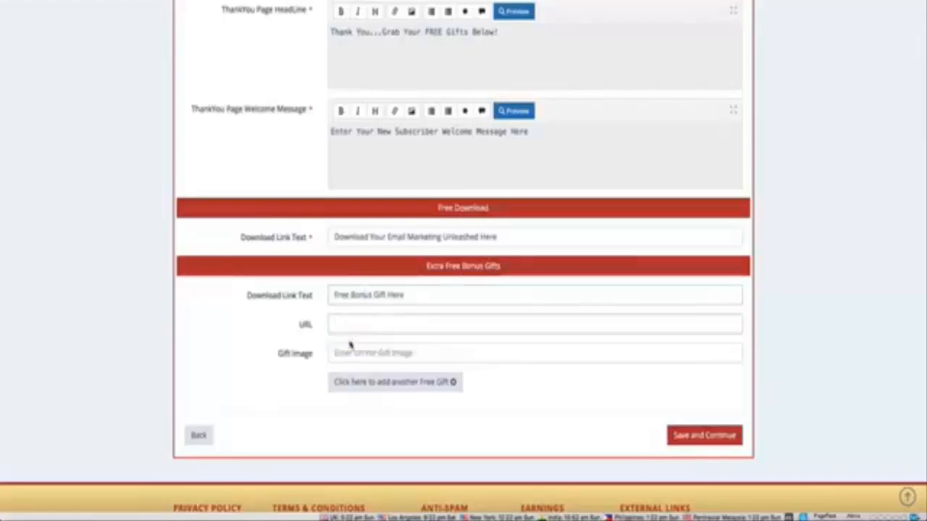
pyautogui.click(385, 354)
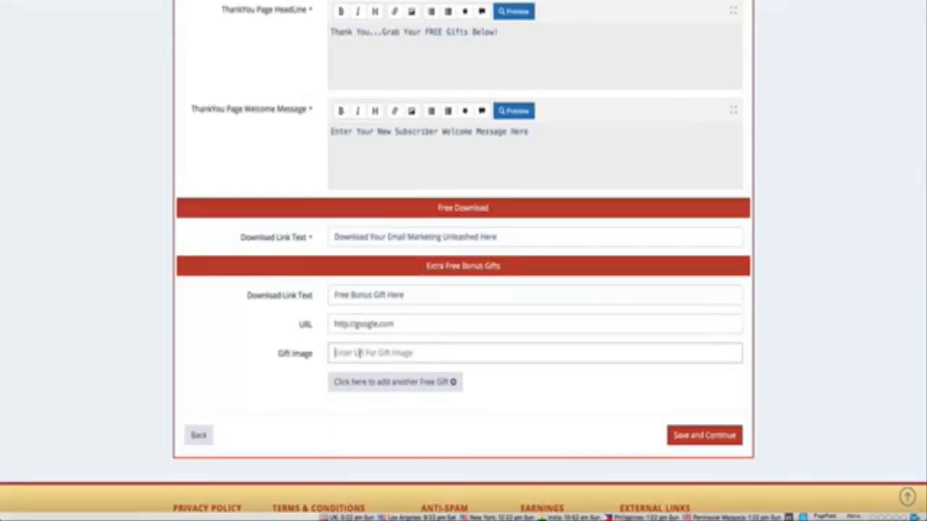
pyautogui.click(375, 353)
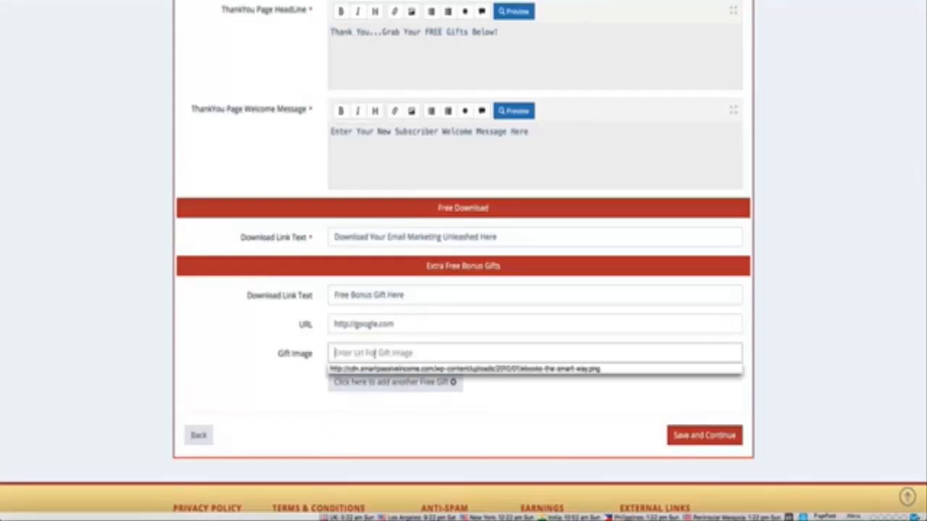
pyautogui.click(374, 369)
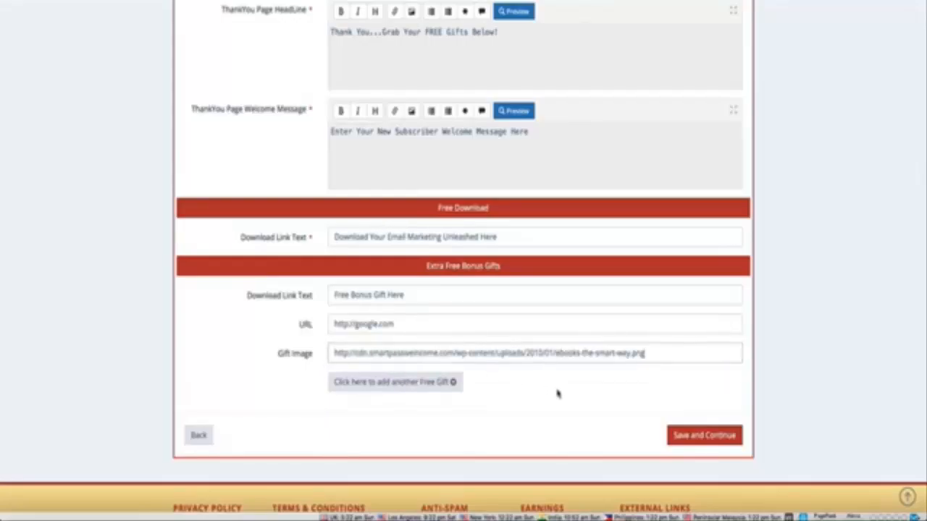
pyautogui.click(698, 438)
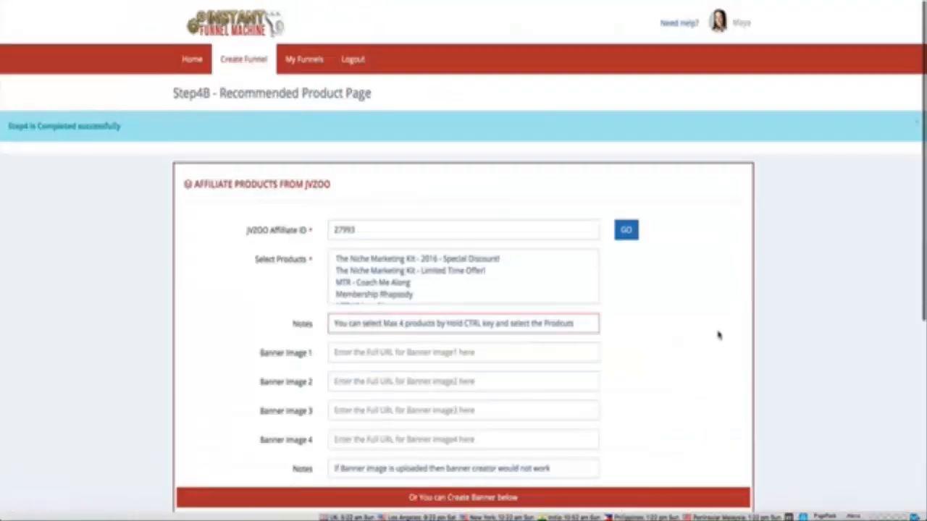
# Step: Select the JVZoo products Content Nitrous GOLD and PLRXtreme Monthly (6 Month Plan) for the recommended product page
pyautogui.scroll(-1, 737, 368)
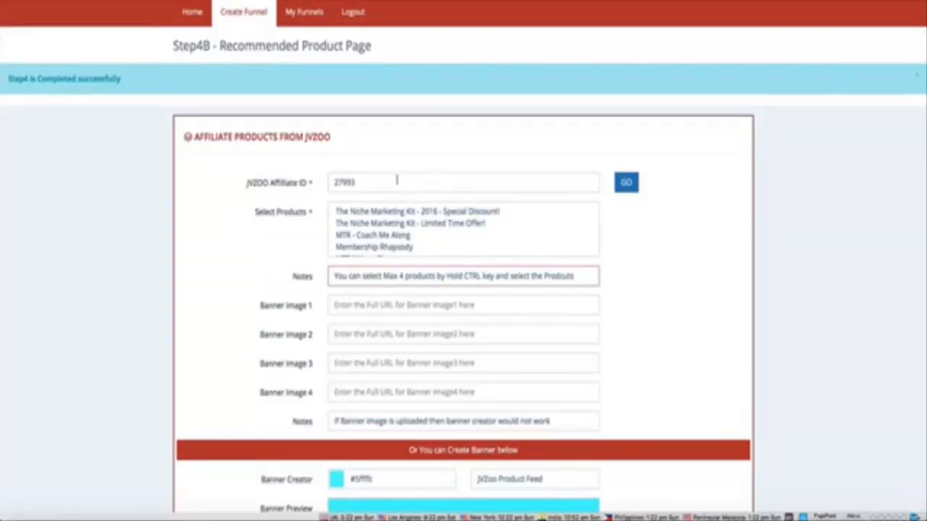
pyautogui.moveTo(389, 180); pyautogui.dragTo(311, 183)
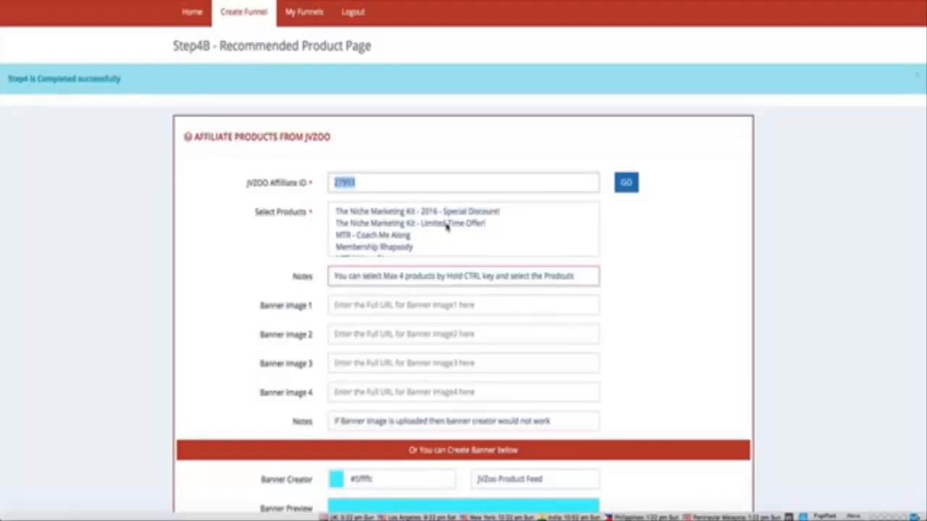
pyautogui.scroll(-5, 447, 227)
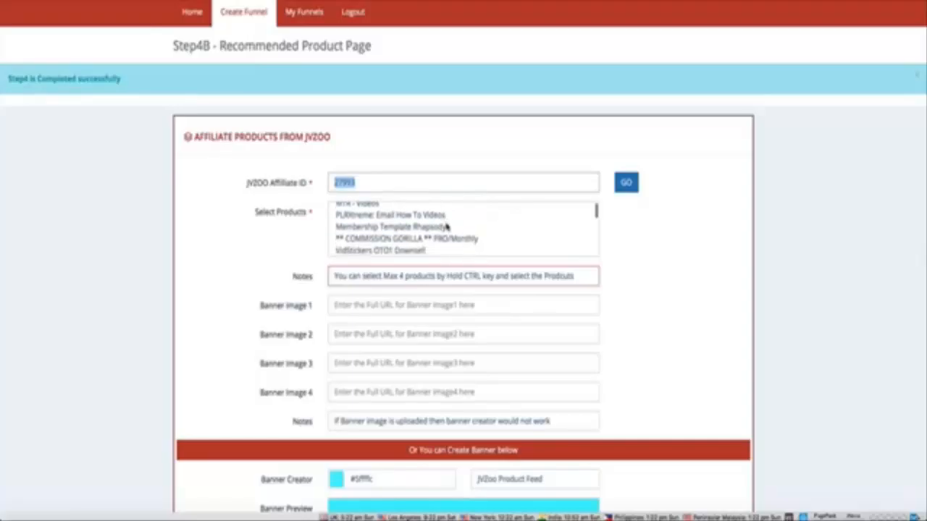
pyautogui.scroll(-8, 447, 226)
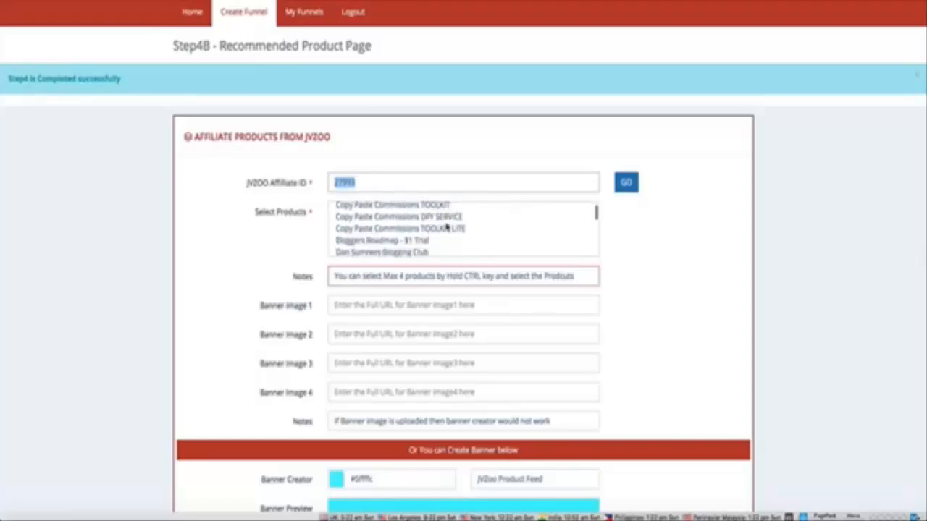
pyautogui.scroll(-8, 447, 227)
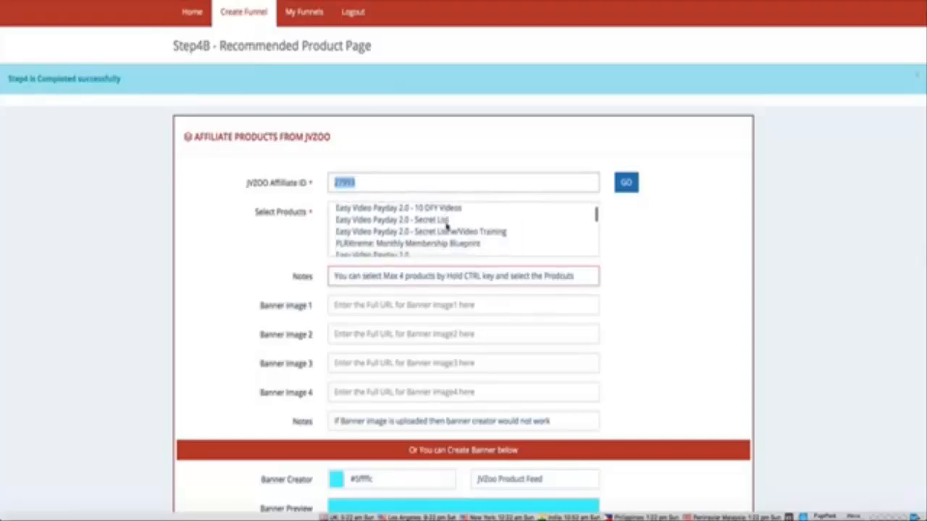
pyautogui.scroll(4, 446, 227)
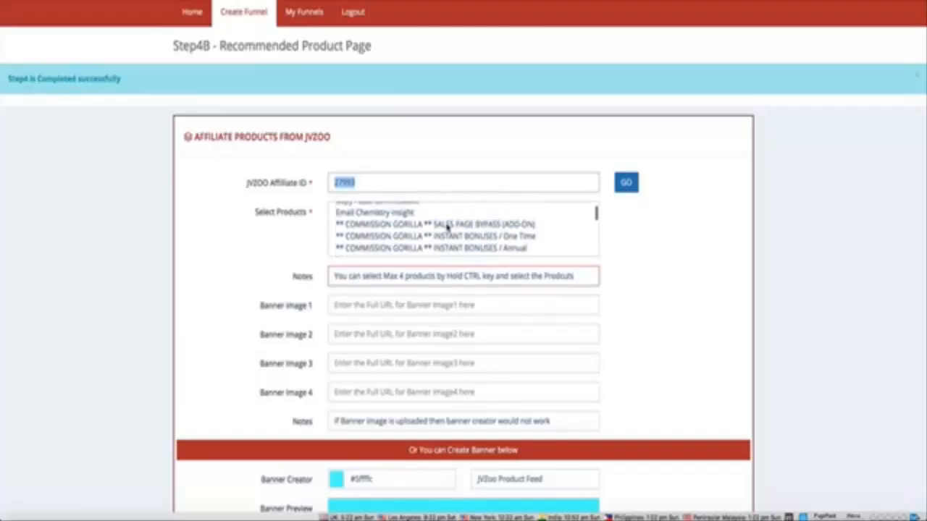
pyautogui.scroll(-1, 446, 227)
pyautogui.scroll(-6, 447, 227)
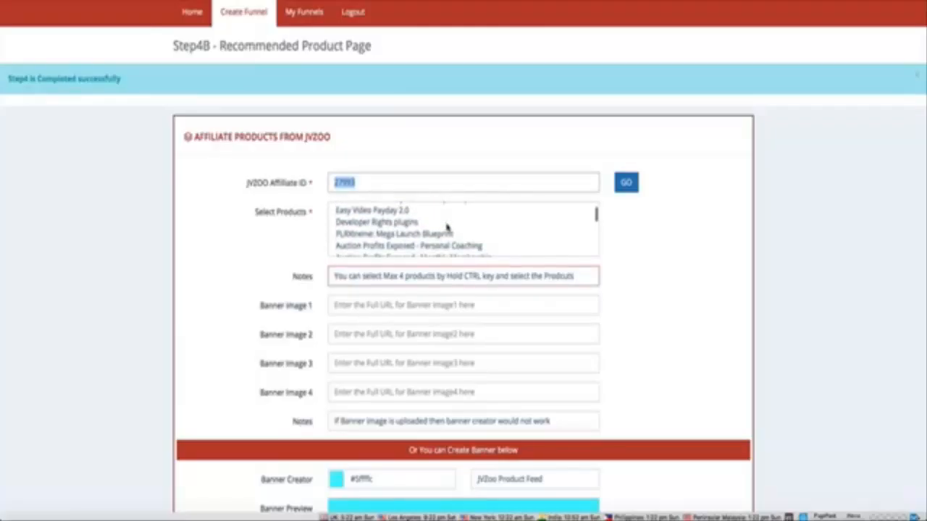
pyautogui.scroll(-4, 447, 227)
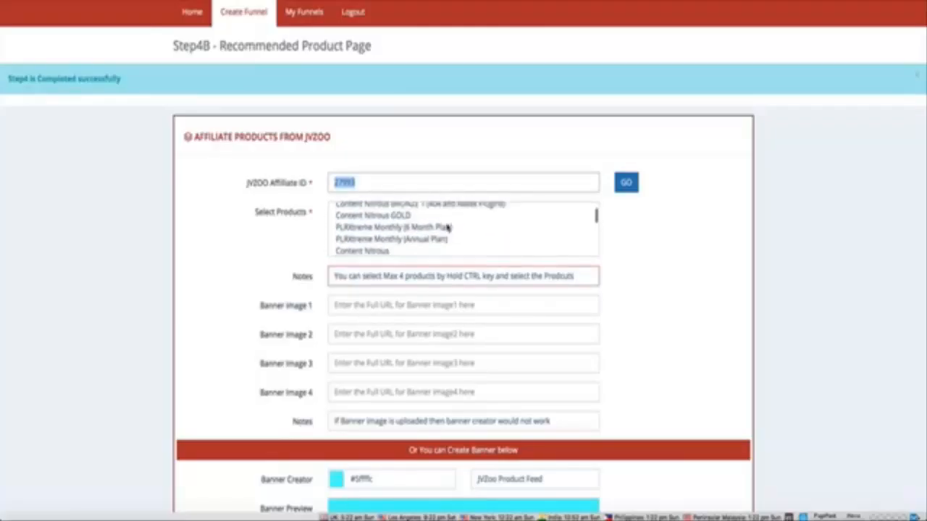
pyautogui.scroll(-1, 447, 227)
pyautogui.click(399, 226)
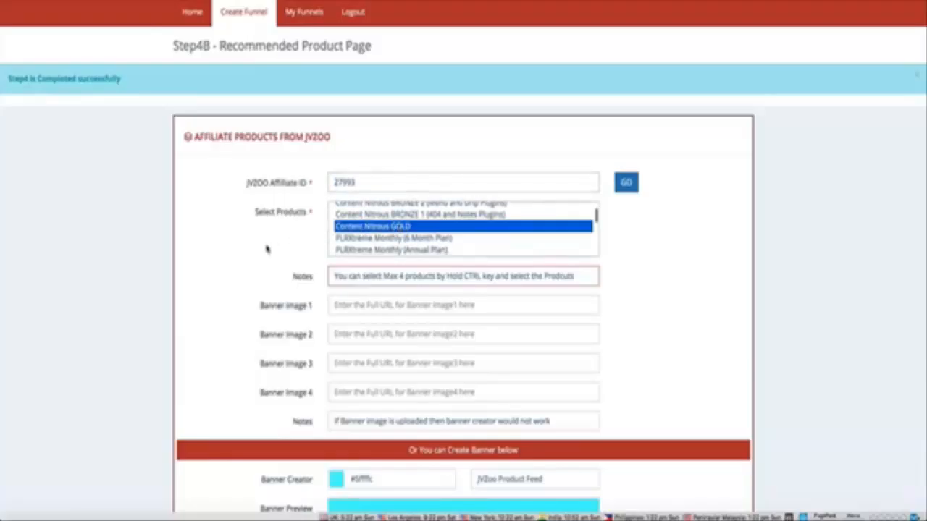
pyautogui.scroll(-1, 263, 248)
pyautogui.scroll(-1, 263, 248)
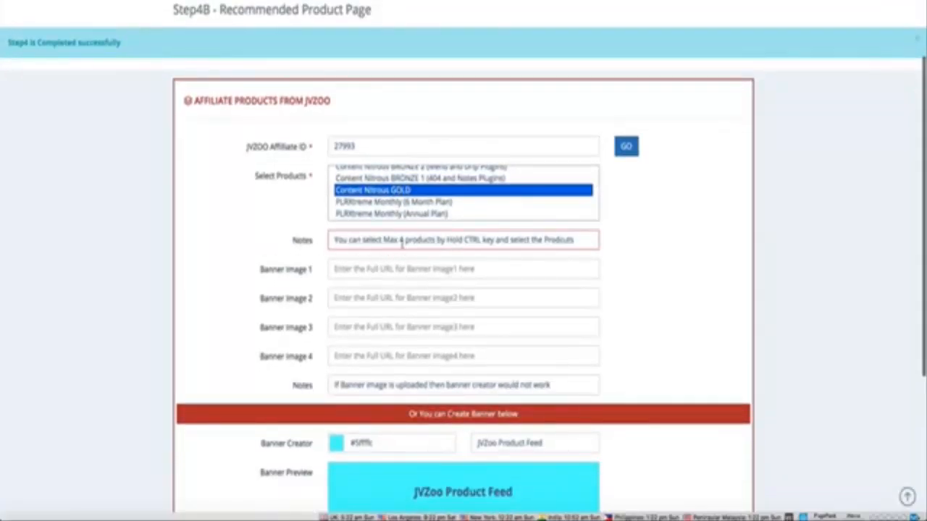
pyautogui.keyDown('ctrl'); pyautogui.click(391, 203); pyautogui.keyUp('ctrl')
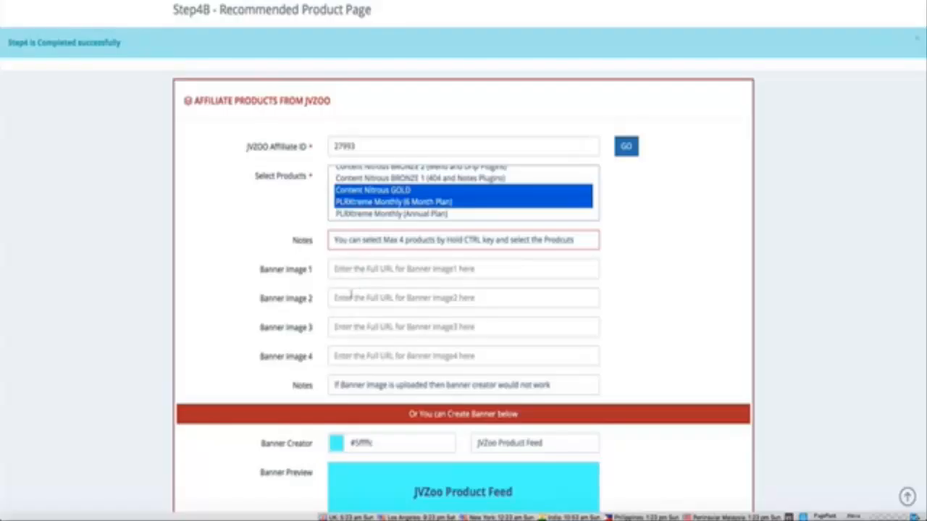
# Step: Set the created banner's background colour to orange #ffb656 and save the recommended product page
pyautogui.scroll(-2, 296, 304)
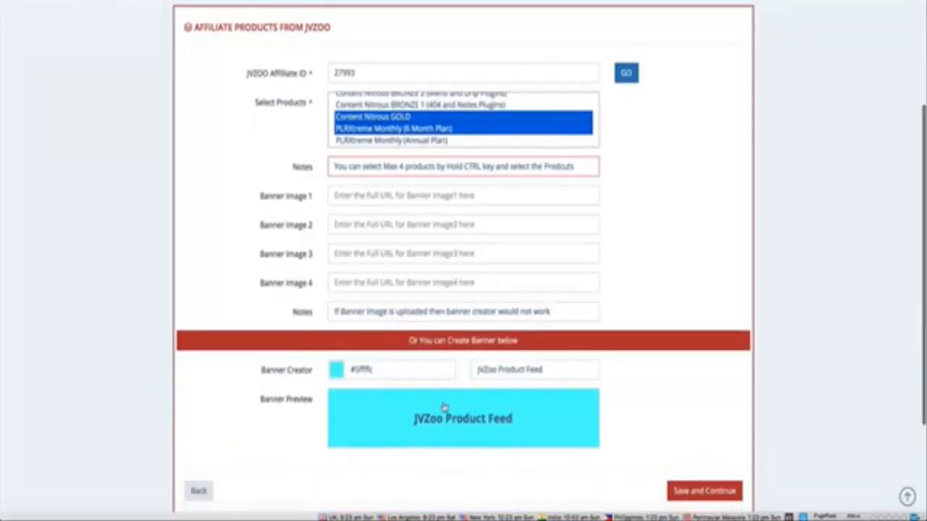
pyautogui.scroll(-1, 306, 392)
pyautogui.click(336, 355)
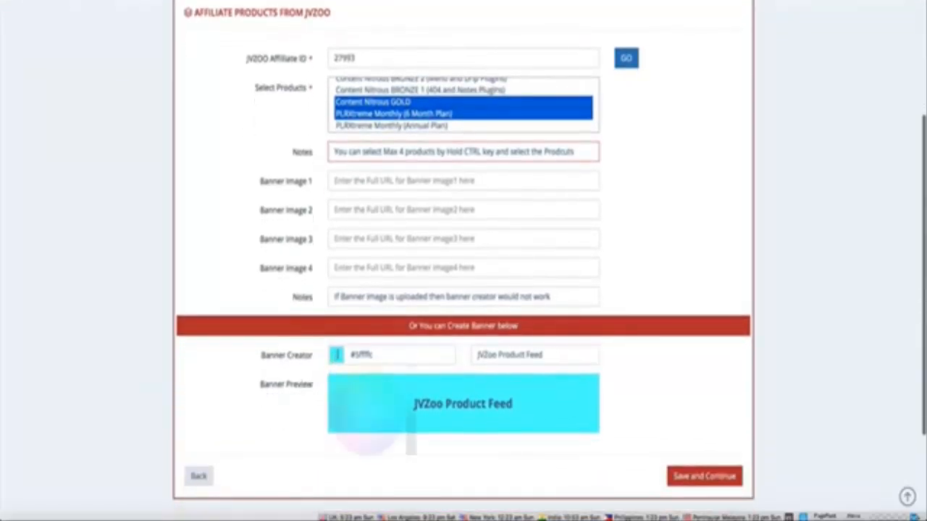
pyautogui.click(345, 405)
pyautogui.click(330, 413)
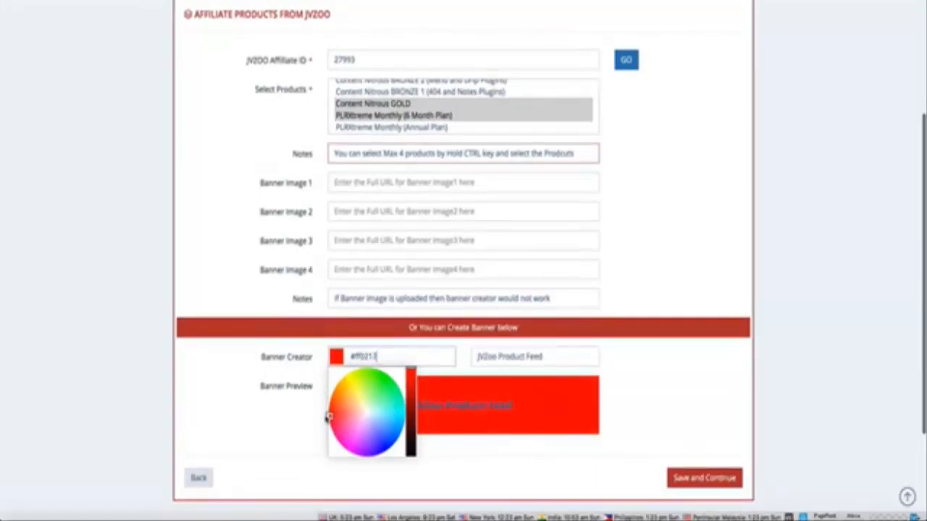
pyautogui.scroll(-1, 332, 410)
pyautogui.click(354, 411)
pyautogui.moveTo(355, 405); pyautogui.dragTo(346, 389)
pyautogui.click(251, 370)
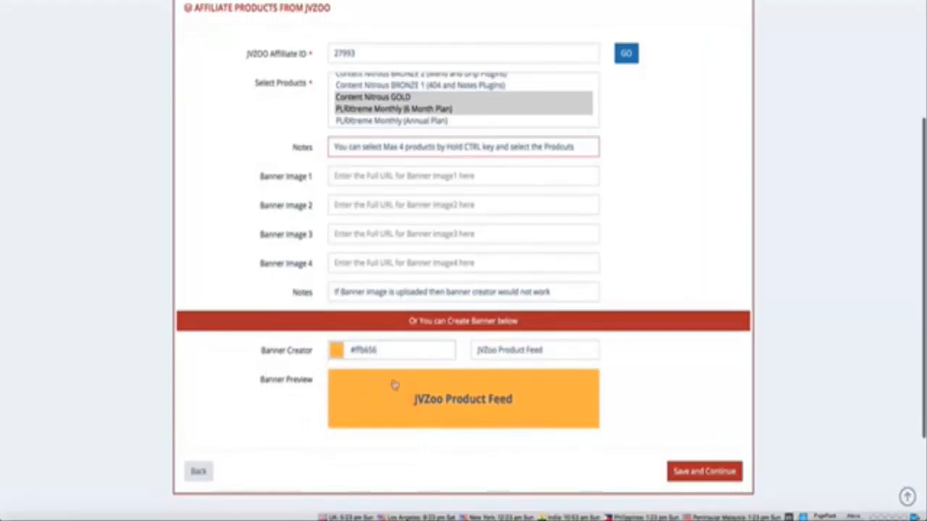
pyautogui.scroll(-3, 478, 425)
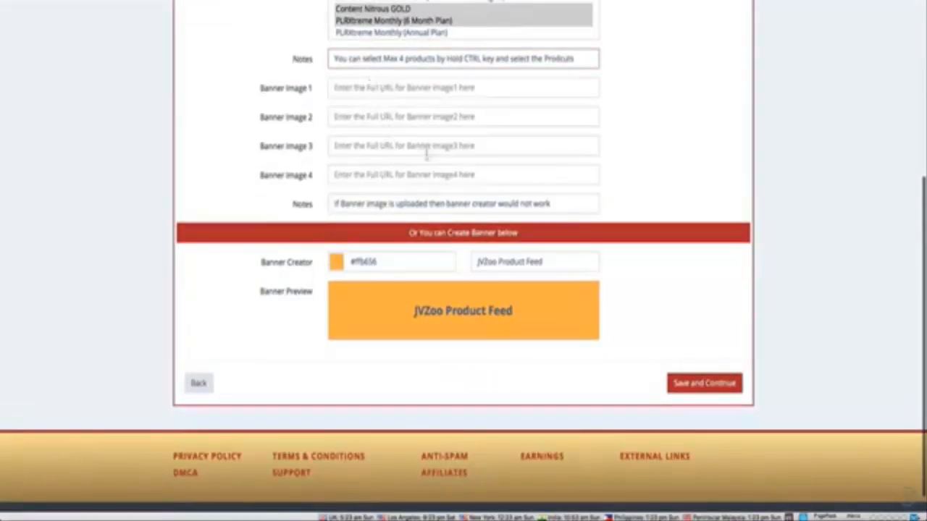
pyautogui.click(676, 384)
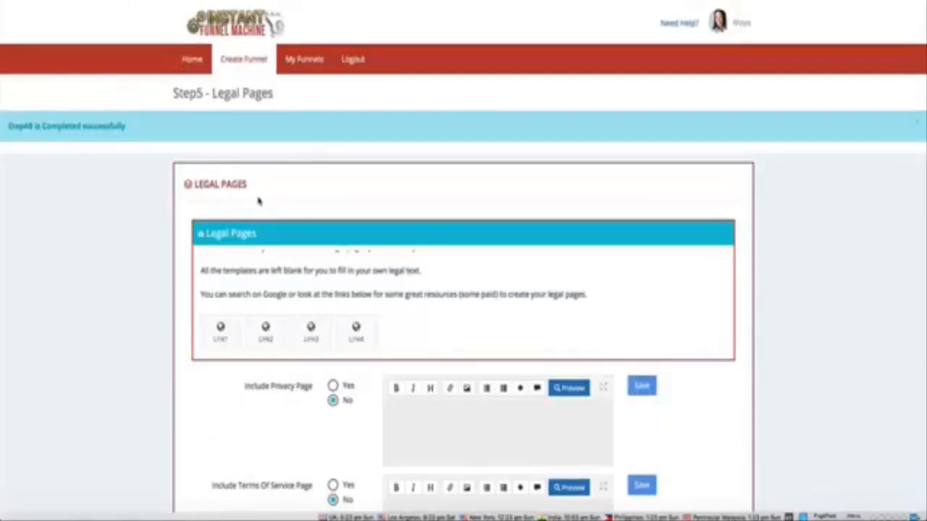
# Step: Include a privacy page with the text "privacy", save it and create the funnel
pyautogui.scroll(-2, 259, 202)
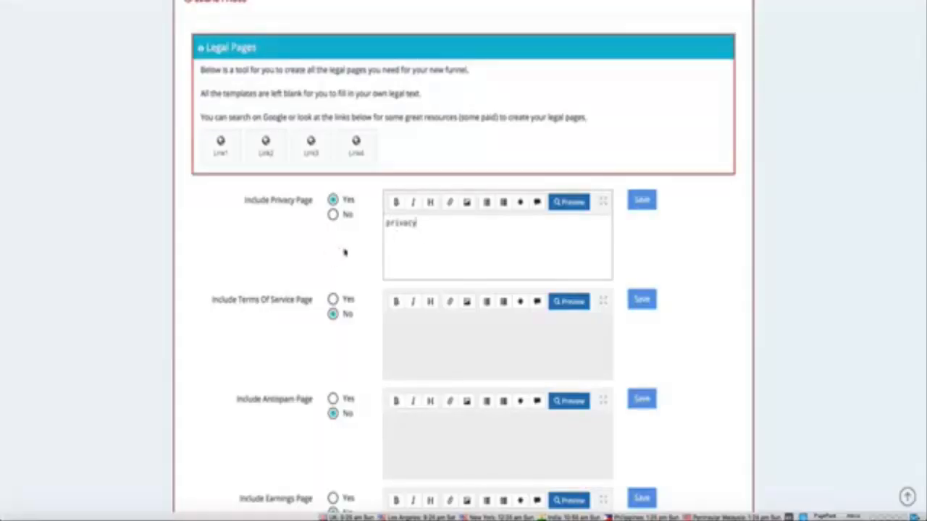
pyautogui.click(640, 203)
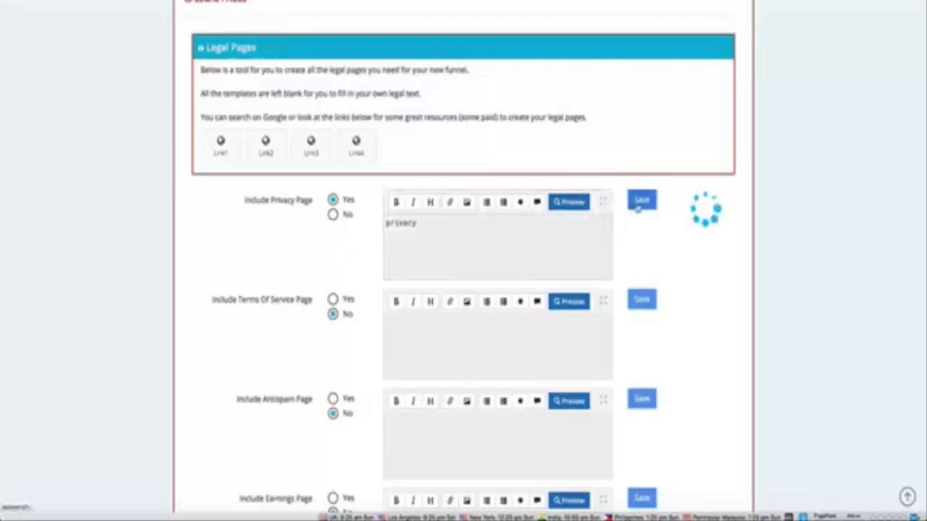
pyautogui.click(493, 211)
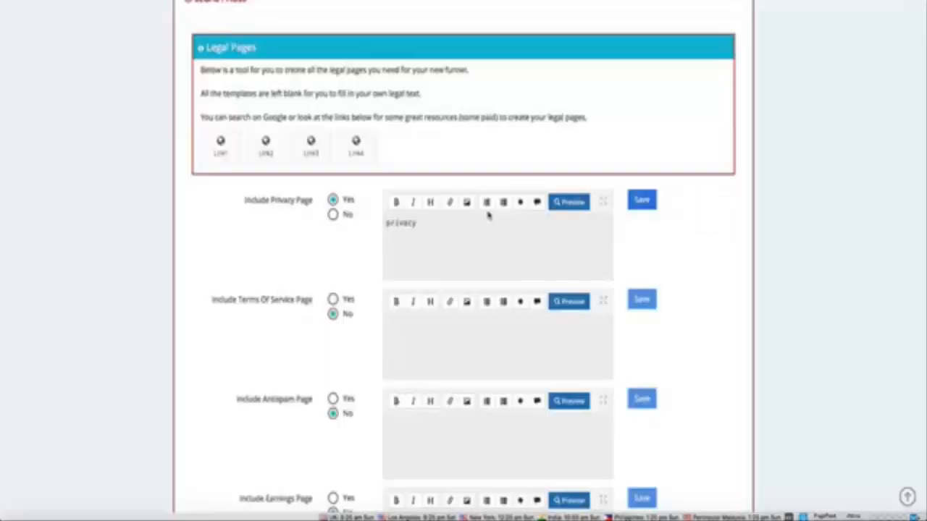
pyautogui.scroll(-10, 658, 247)
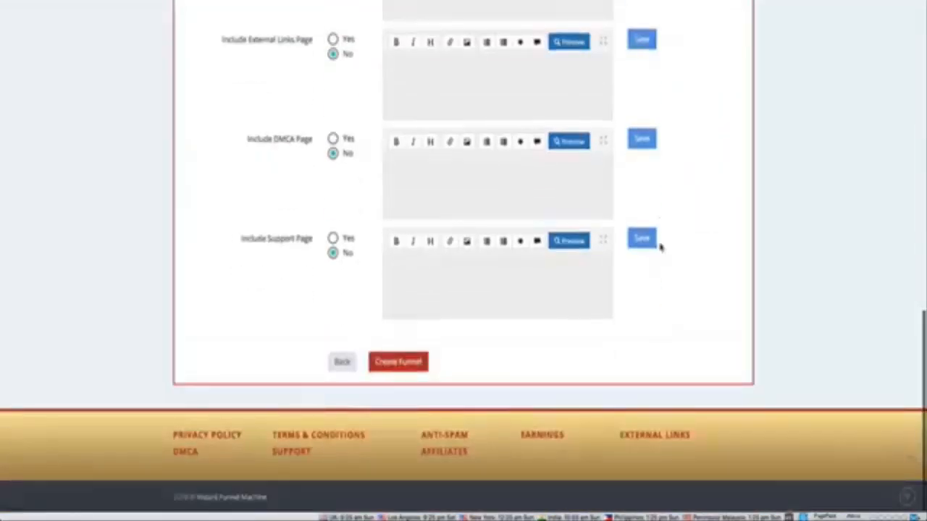
pyautogui.click(390, 366)
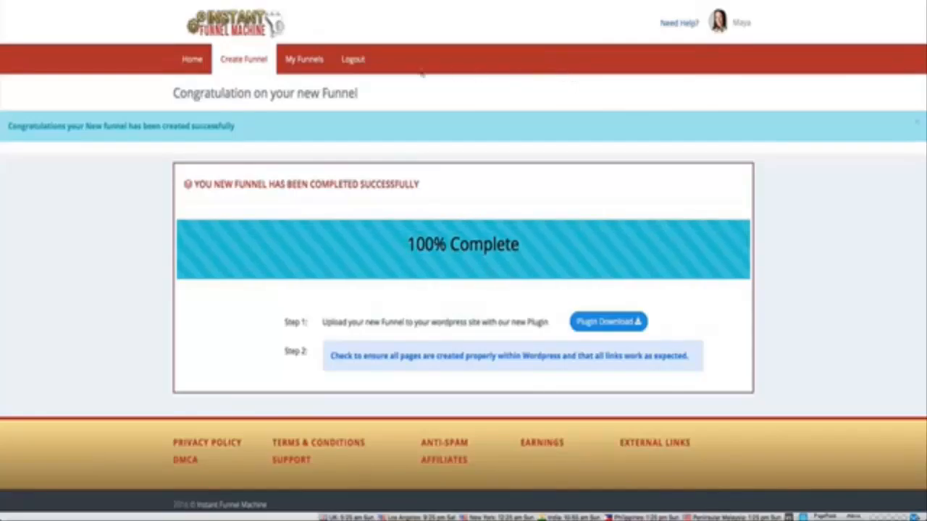
# Step: Review the list of all funnels and check the edit steps offered for the email phoenix funnel
pyautogui.click(306, 61)
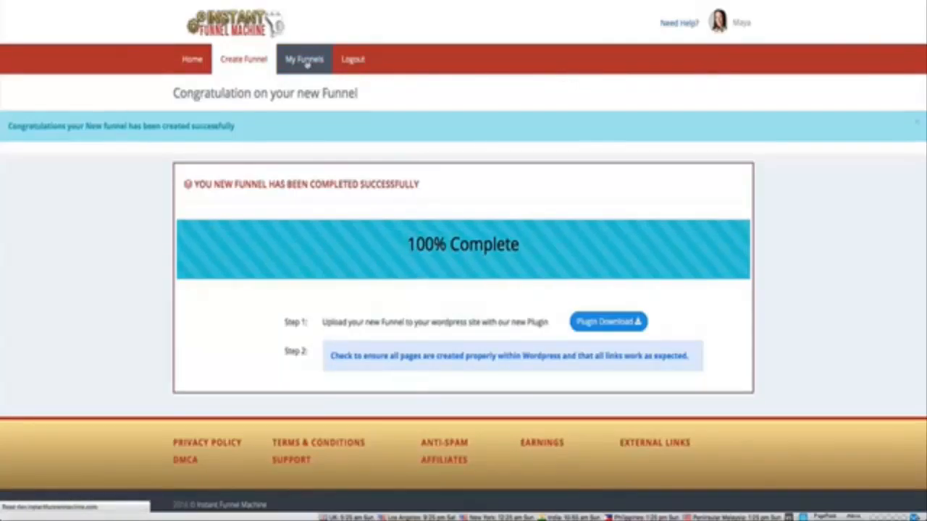
pyautogui.scroll(-2, 249, 138)
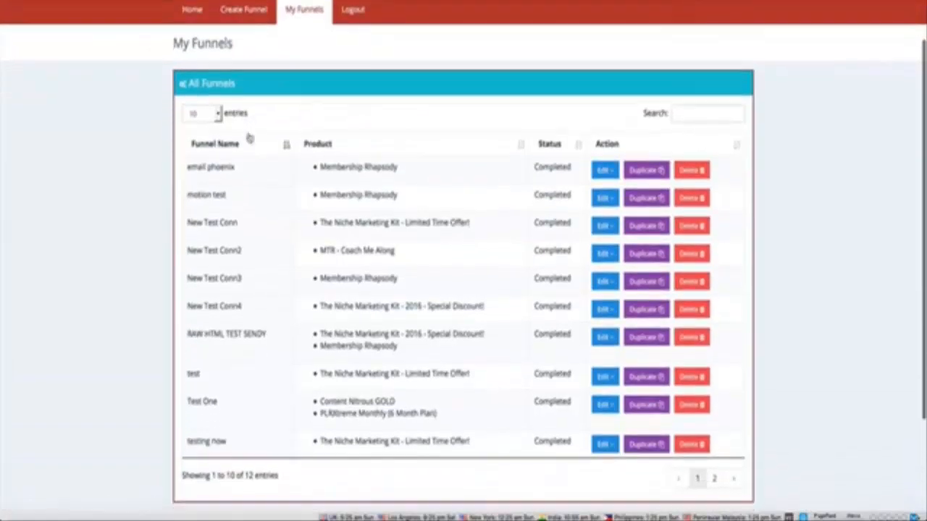
pyautogui.scroll(-1, 265, 173)
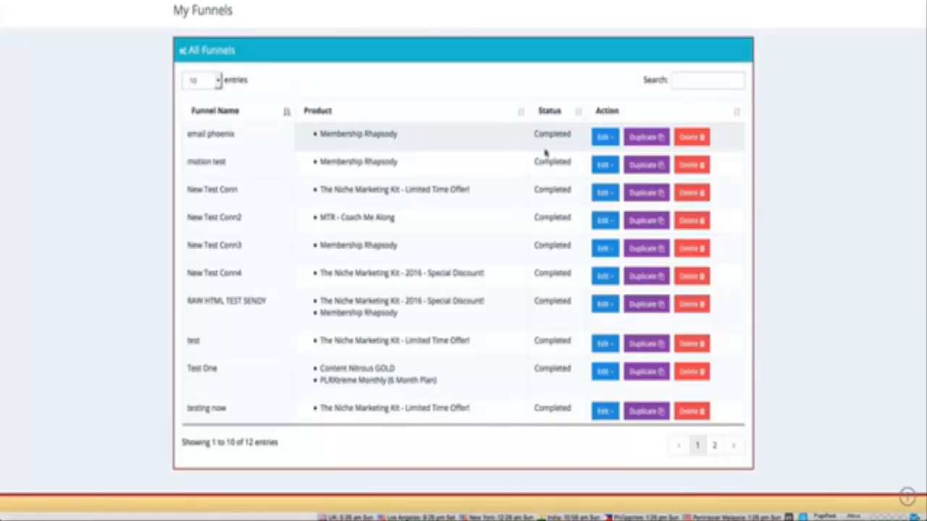
pyautogui.click(604, 138)
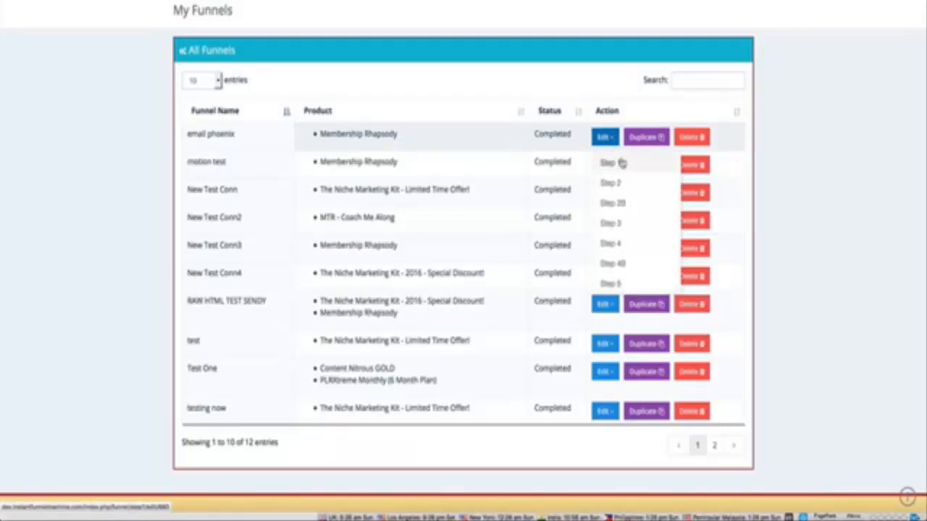
pyautogui.click(637, 98)
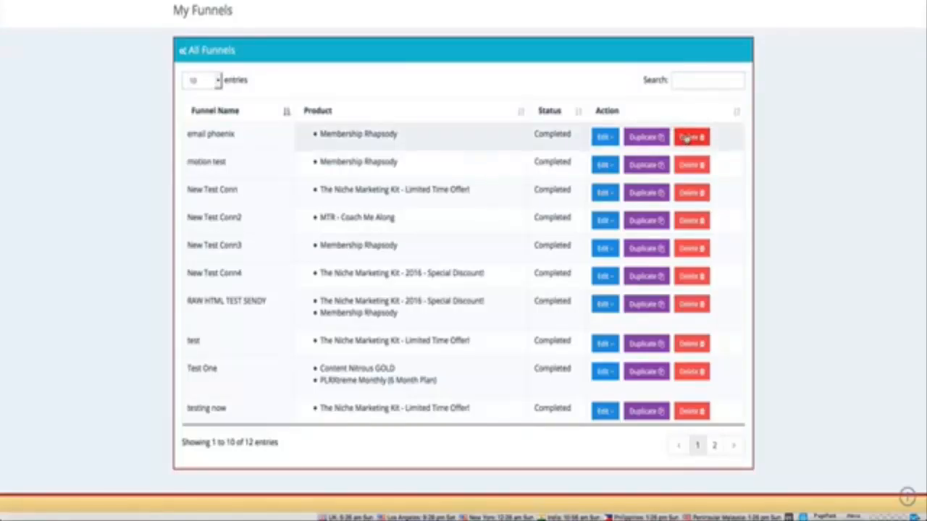
pyautogui.scroll(3, 482, 137)
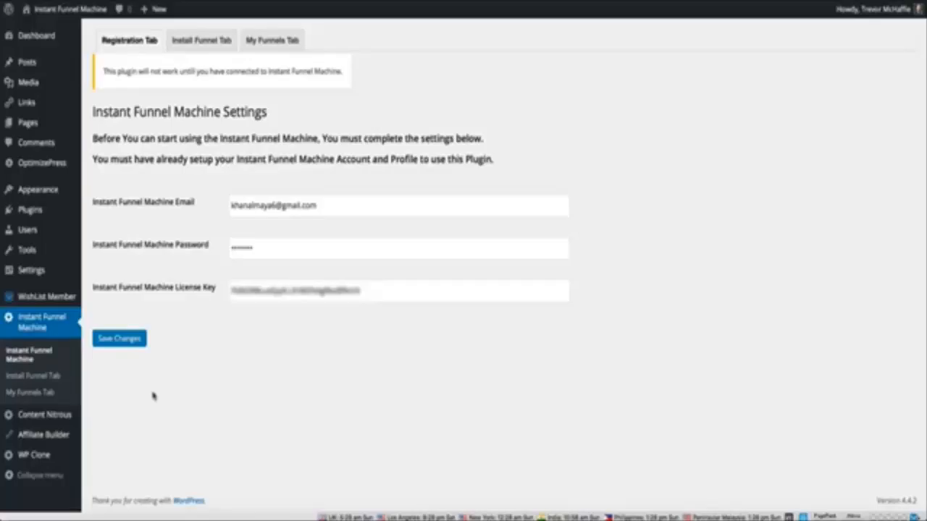
# Step: Switch to the WordPress plugin and save its Instant Funnel Machine registration settings, declining to store the login in 1Password
pyautogui.click(120, 340)
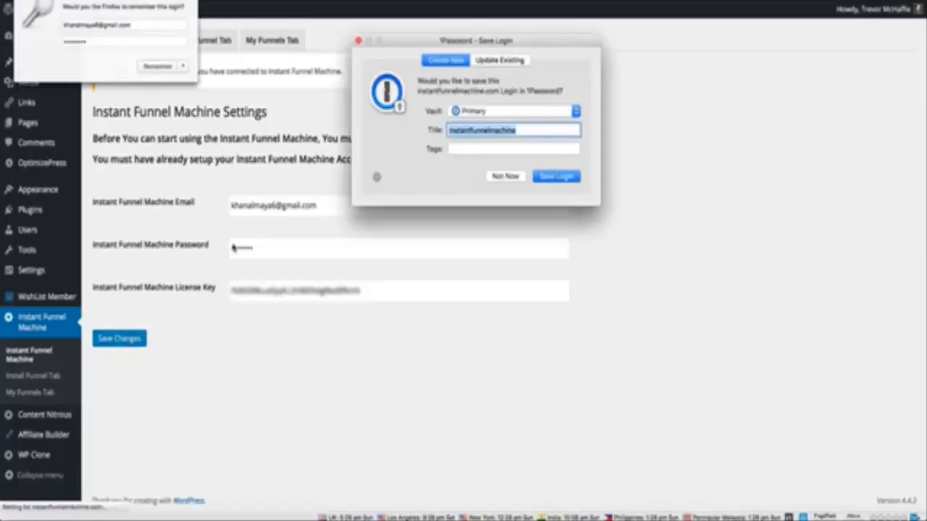
pyautogui.click(510, 177)
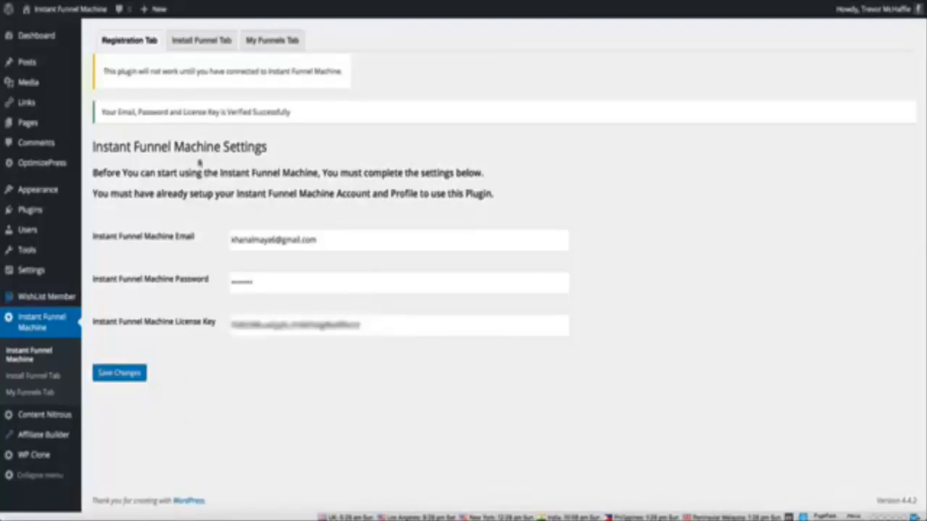
# Step: Load the Test One funnel into the WordPress site
pyautogui.click(191, 45)
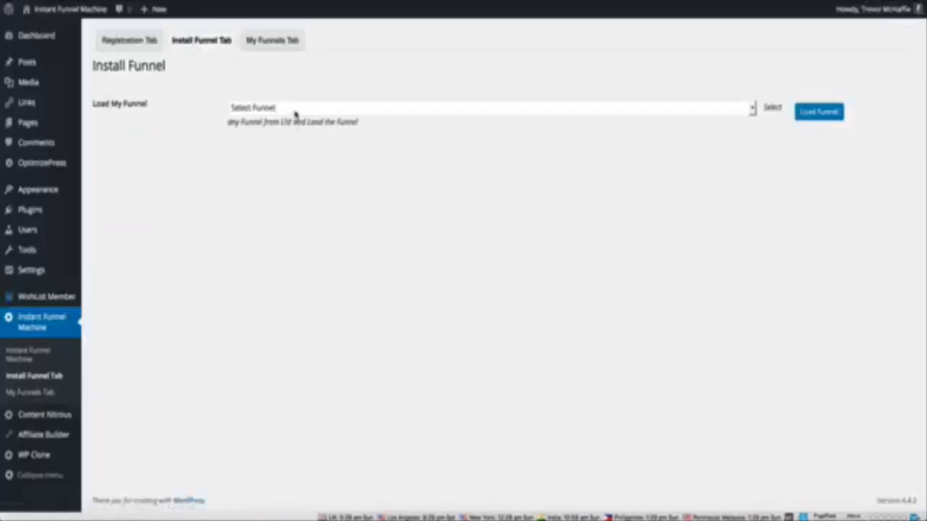
pyautogui.click(295, 108)
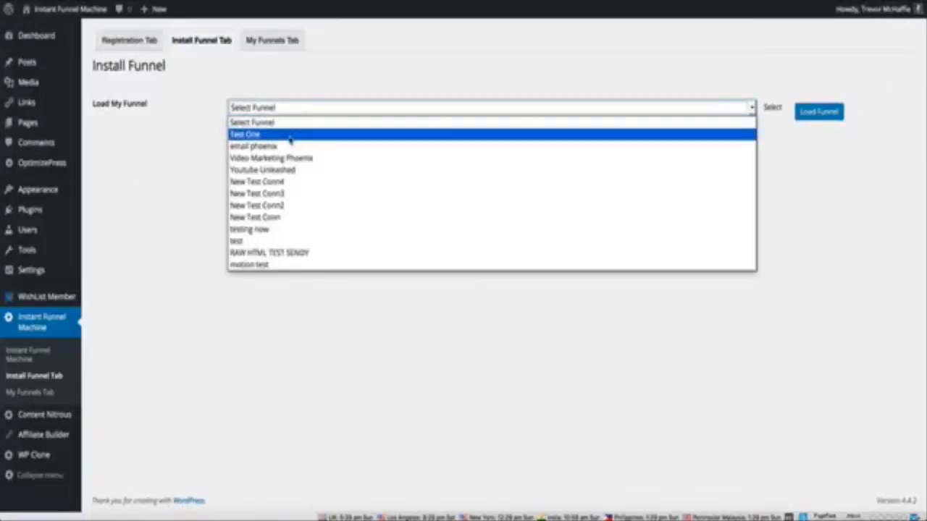
pyautogui.click(290, 137)
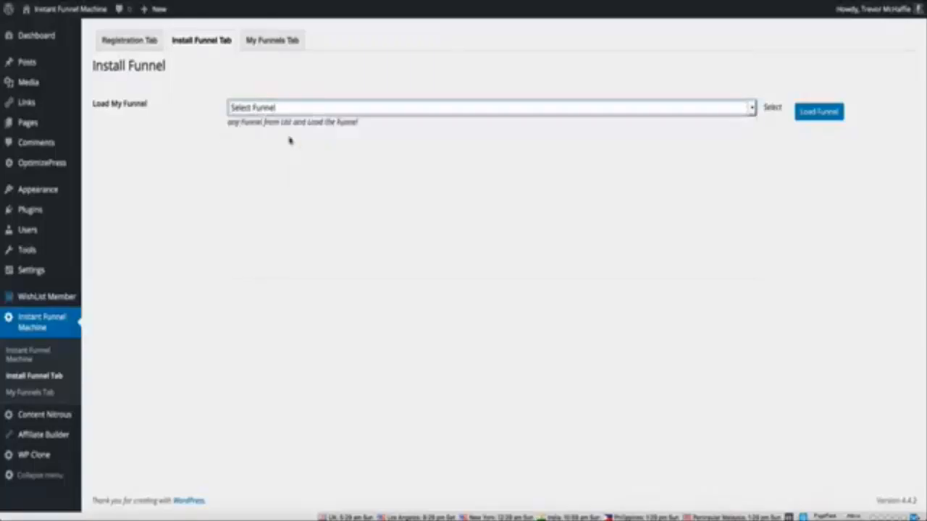
pyautogui.click(805, 113)
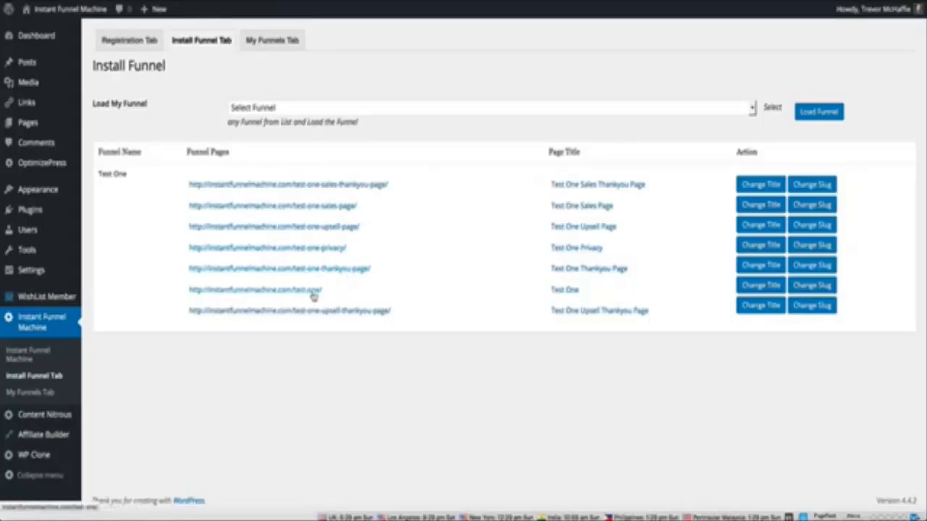
# Step: Open the live Test One squeeze page and submit its opt-in form with a first name and e-mail address
pyautogui.click(271, 294)
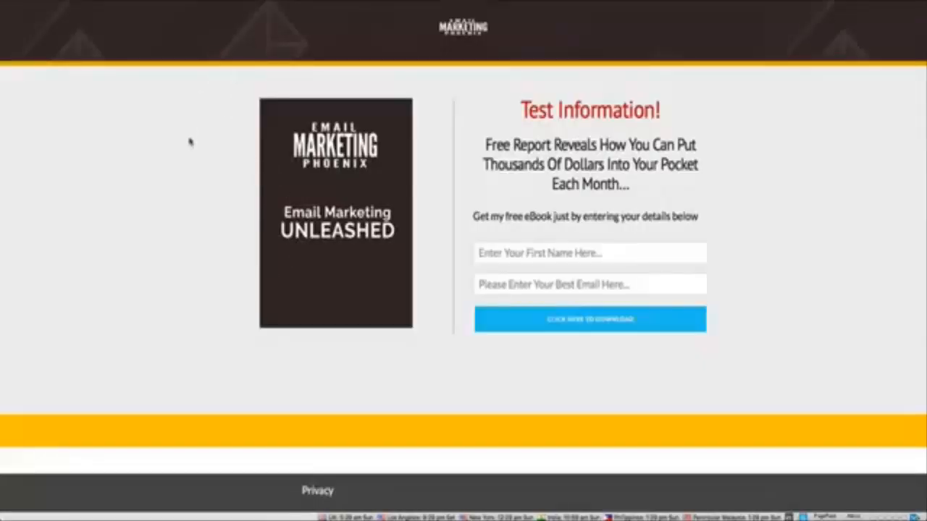
pyautogui.click(496, 258)
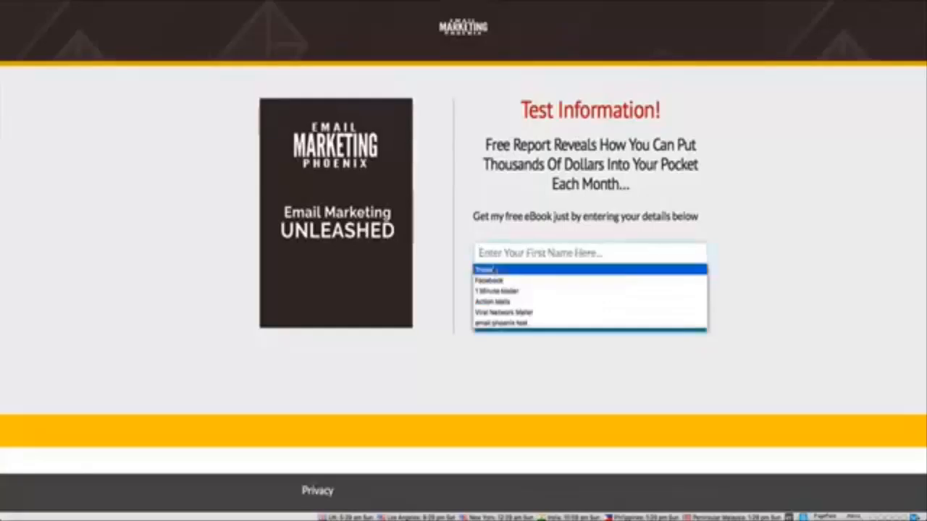
pyautogui.click(495, 267)
pyautogui.click(481, 284)
pyautogui.click(493, 300)
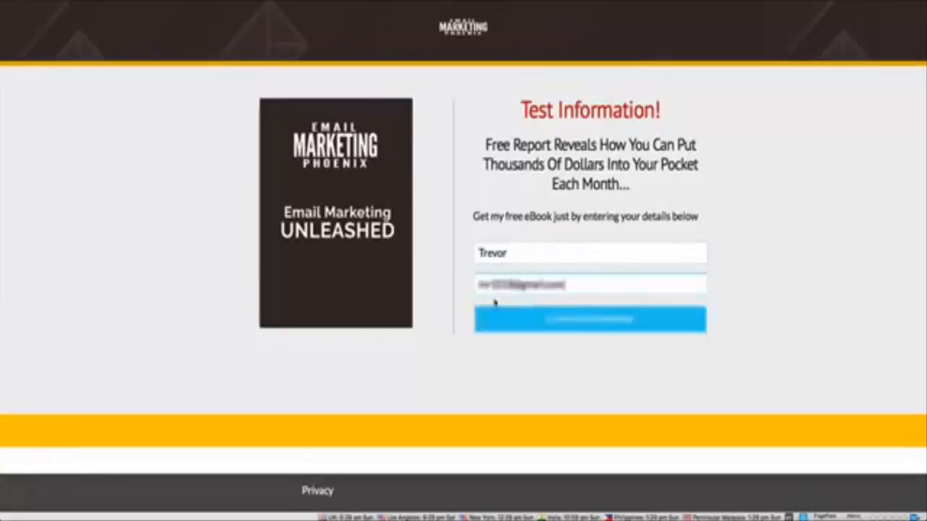
pyautogui.click(574, 327)
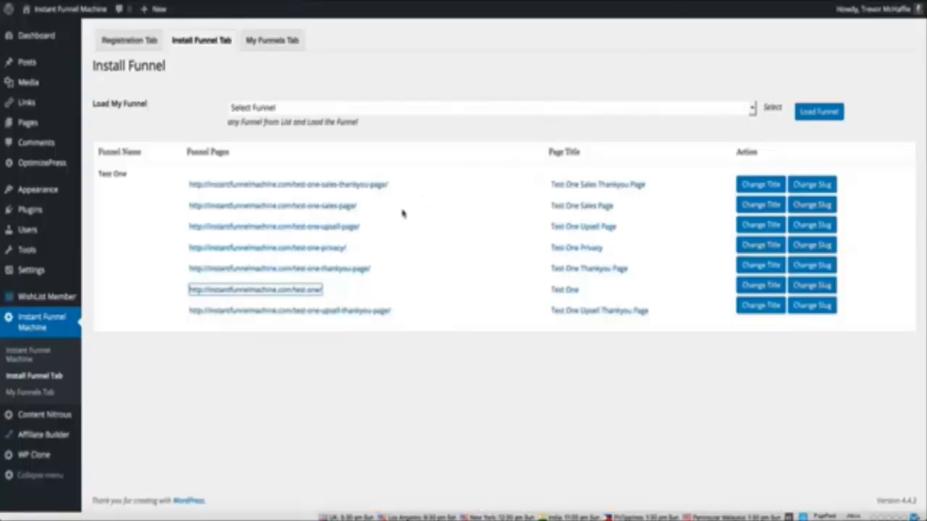
# Step: View the Test One Sales Thankyou Page and return to the list of installed funnel pages
pyautogui.click(330, 186)
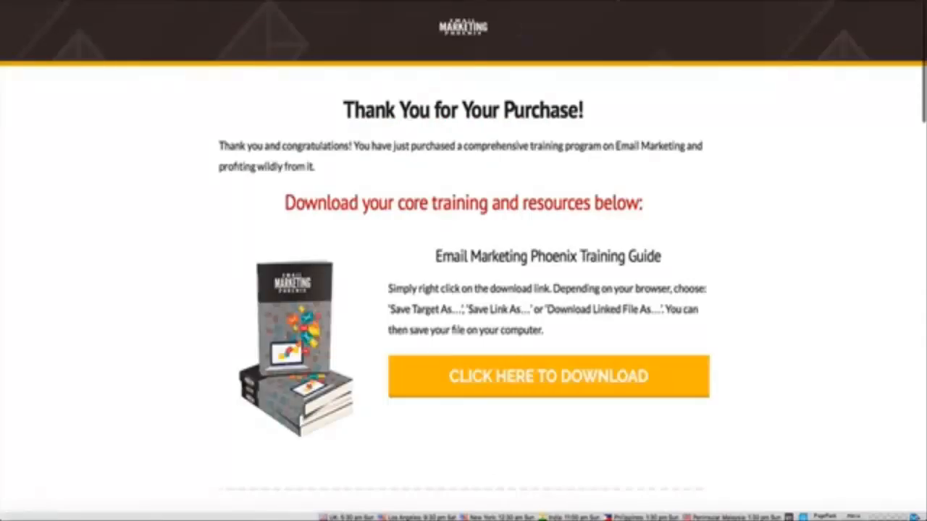
pyautogui.press('super+w')
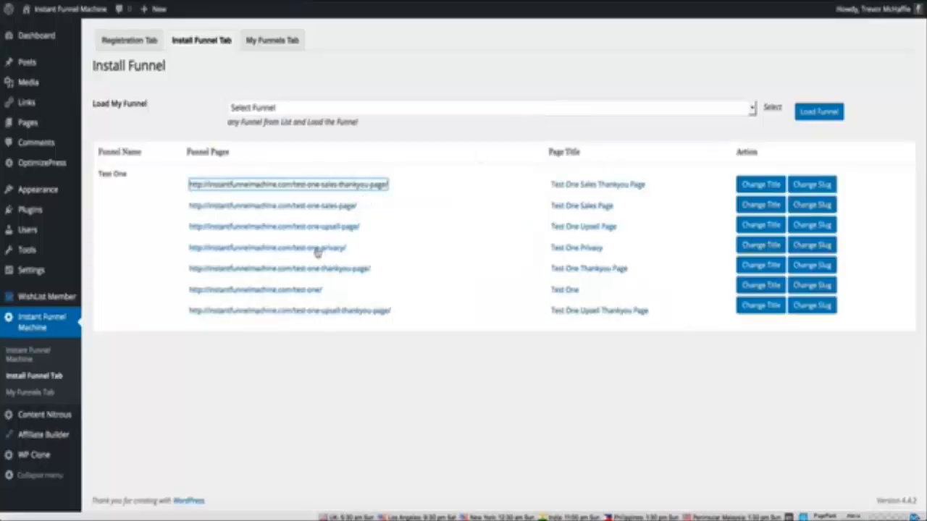